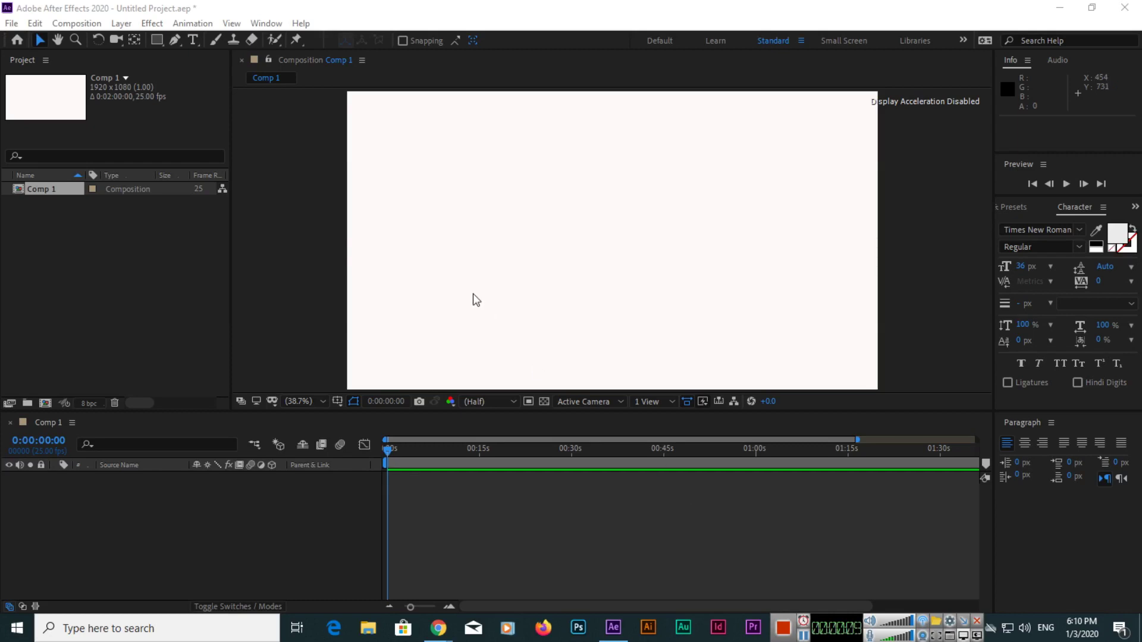
- Create a new empty horizontal text layer near the centre of Comp 1
{"action": "left_click", "coordinate": [192, 41]}
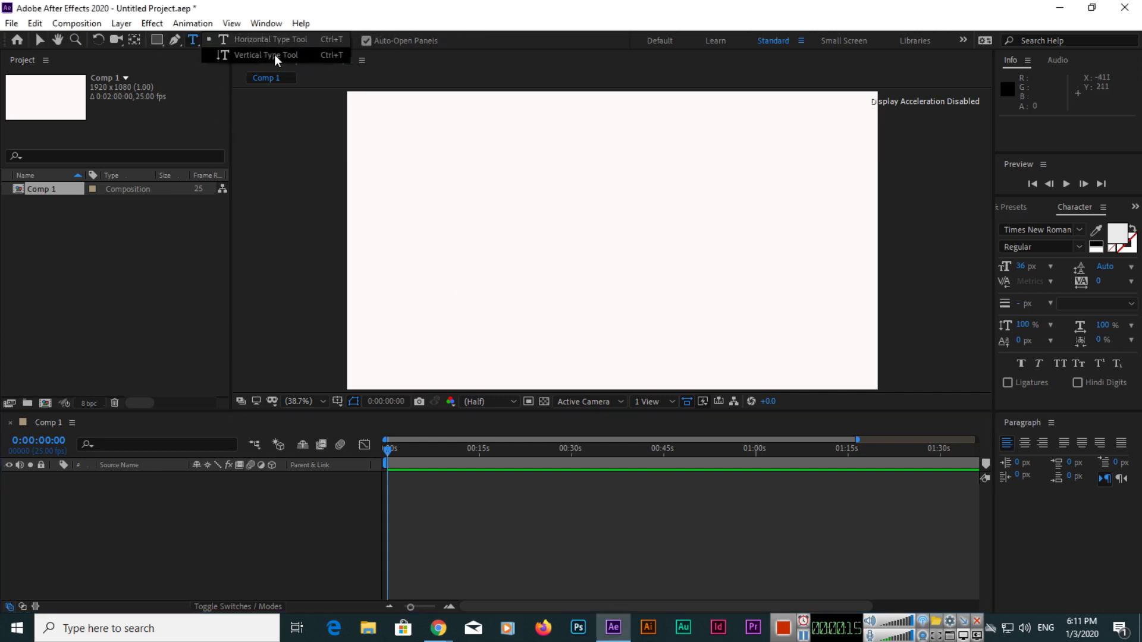
{"action": "left_click", "coordinate": [55, 42]}
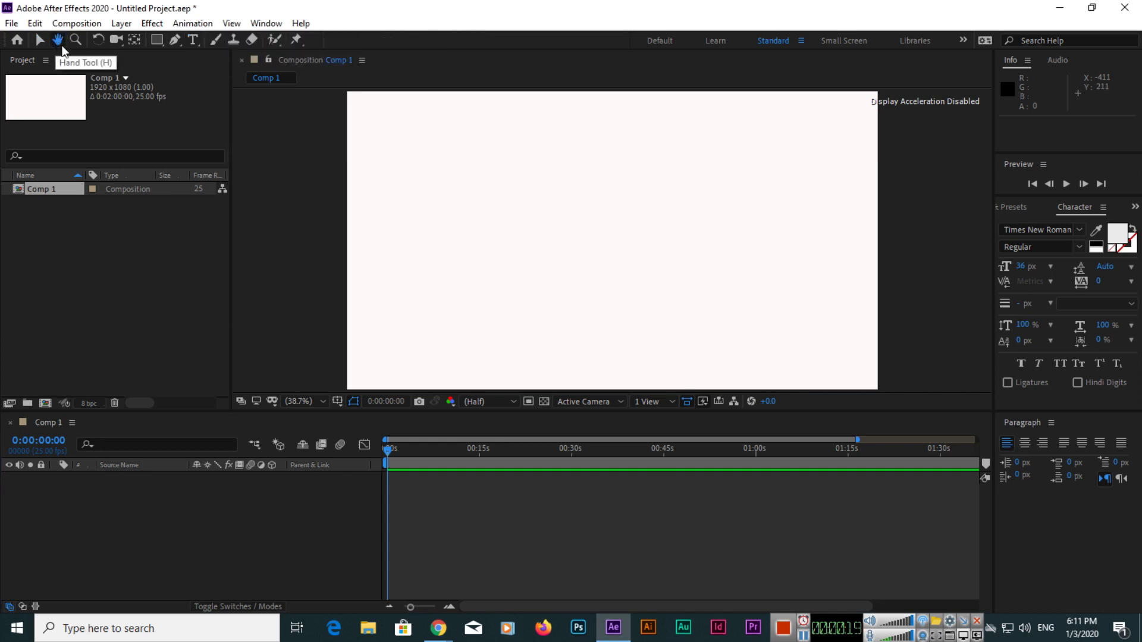
{"action": "key", "text": "ctrl+t"}
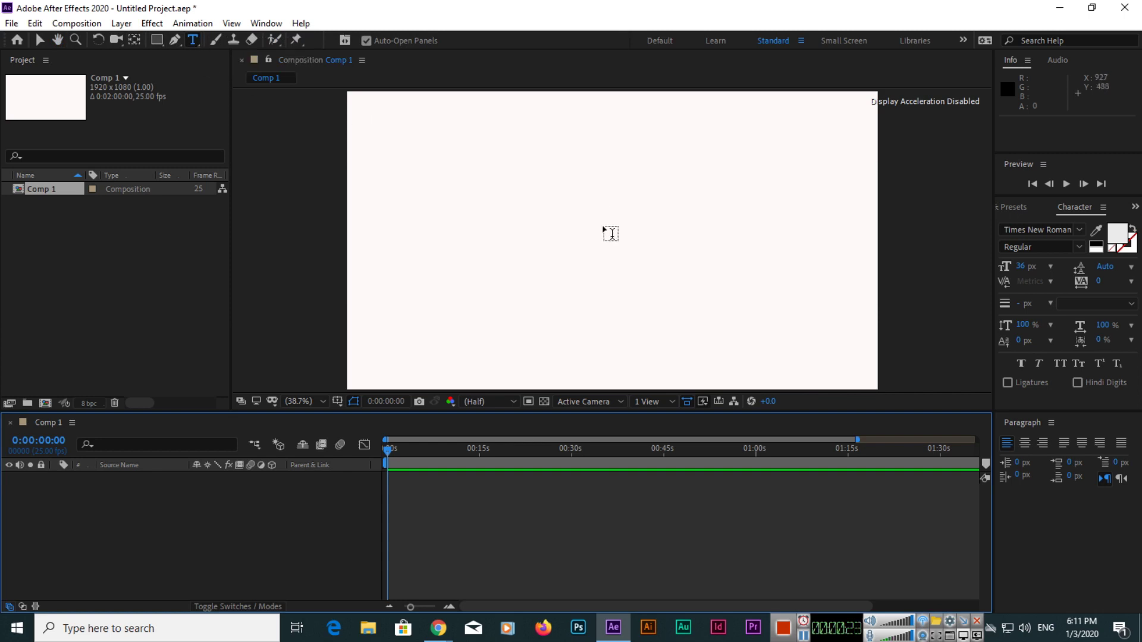
{"action": "left_click", "coordinate": [556, 243]}
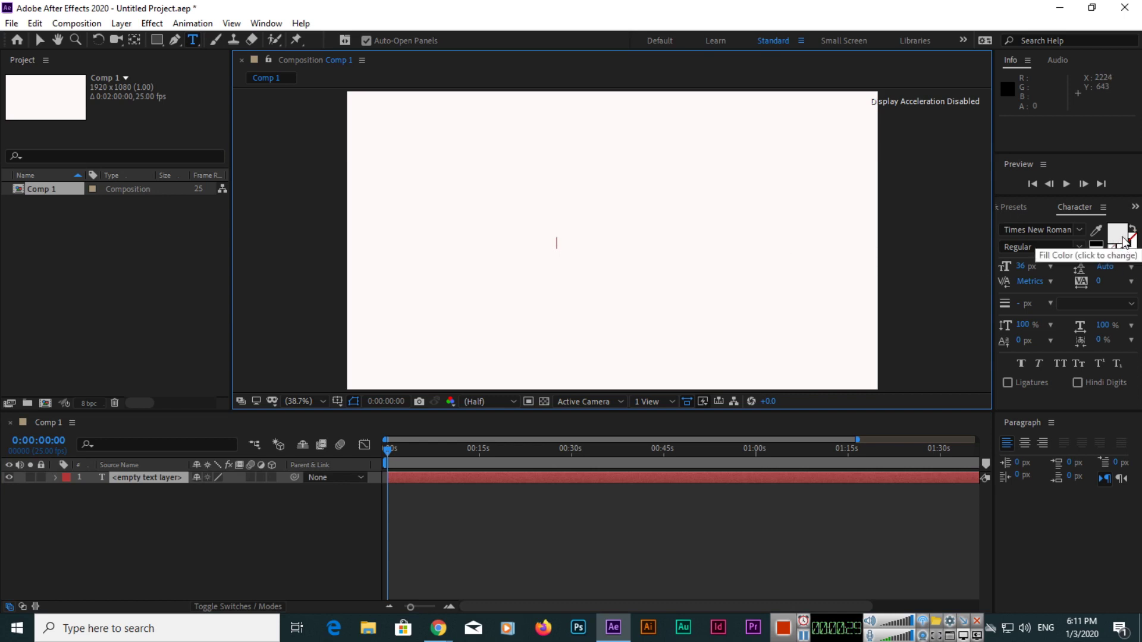
- Set the Character panel fill colour to pure red FF0000
{"action": "left_click", "coordinate": [1124, 241]}
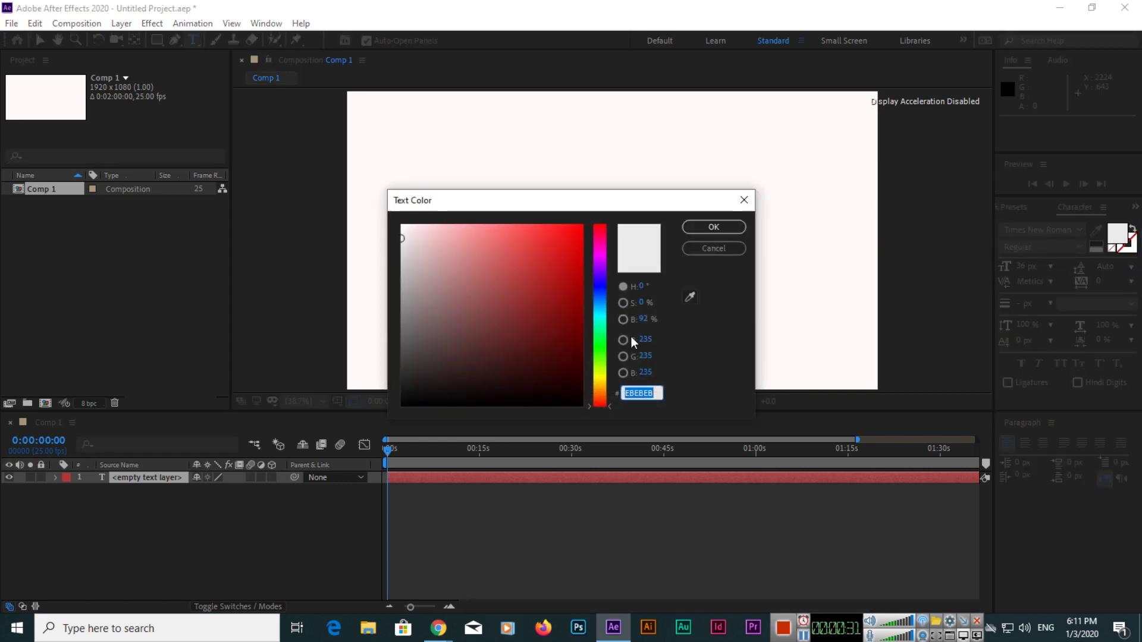
{"action": "left_click", "coordinate": [571, 278]}
{"action": "left_click_drag", "start_coordinate": [570, 278], "coordinate": [613, 220]}
{"action": "left_click", "coordinate": [713, 227]}
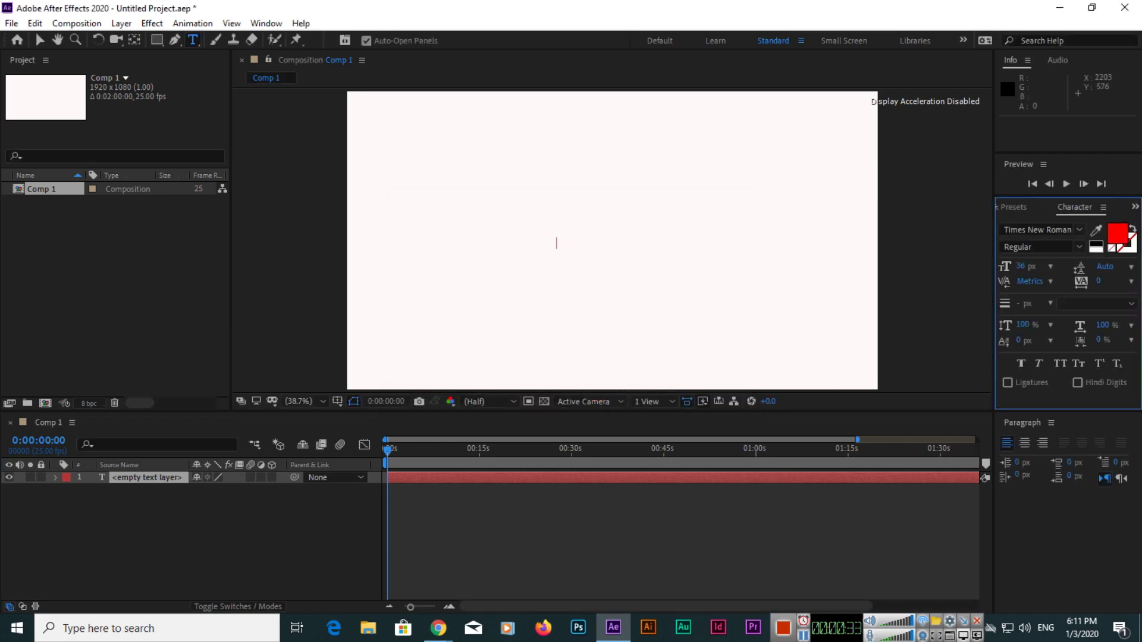
{"action": "left_click", "coordinate": [1122, 238]}
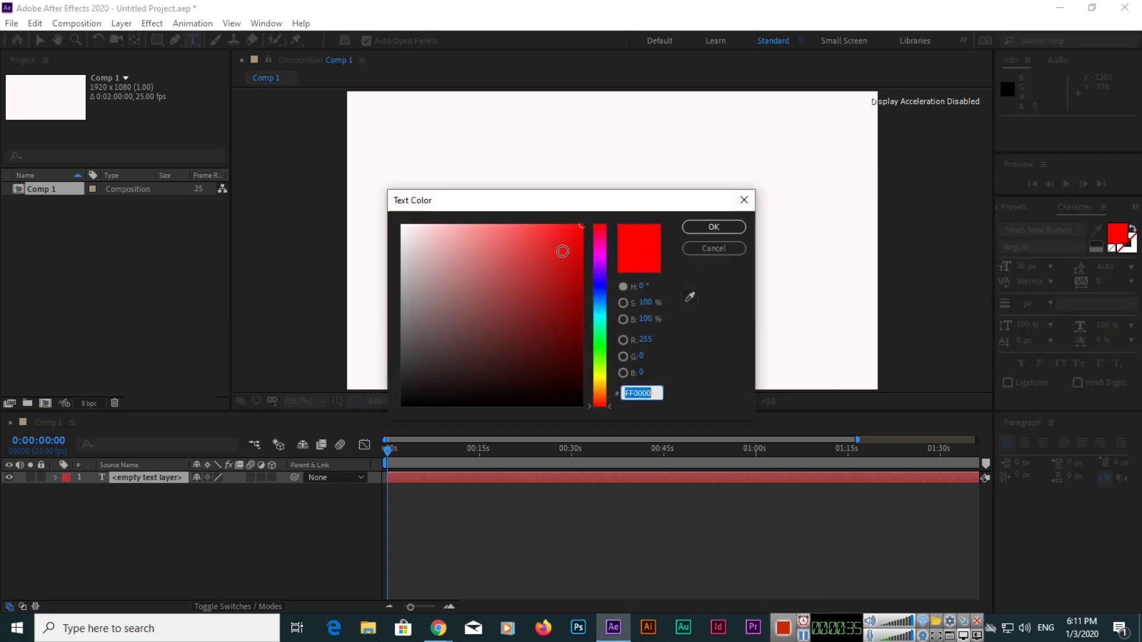
{"action": "left_click", "coordinate": [713, 227]}
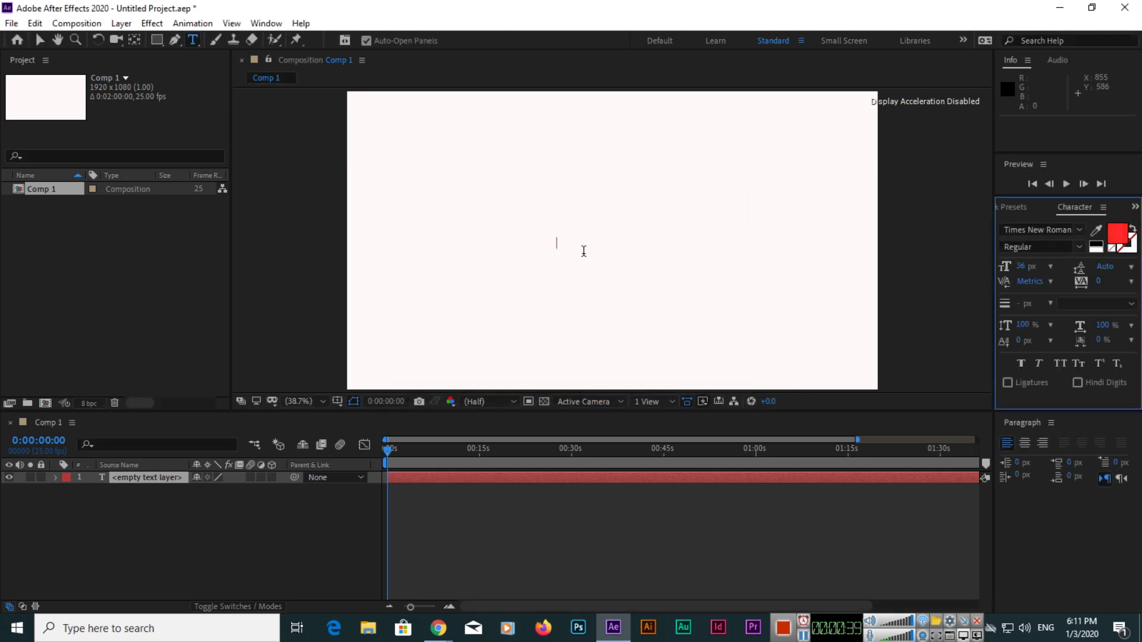
- Type 'UMAIR BUTT', enlarge it to 153 px and move it up-left
{"action": "type", "text": "UMAIR BUTT"}
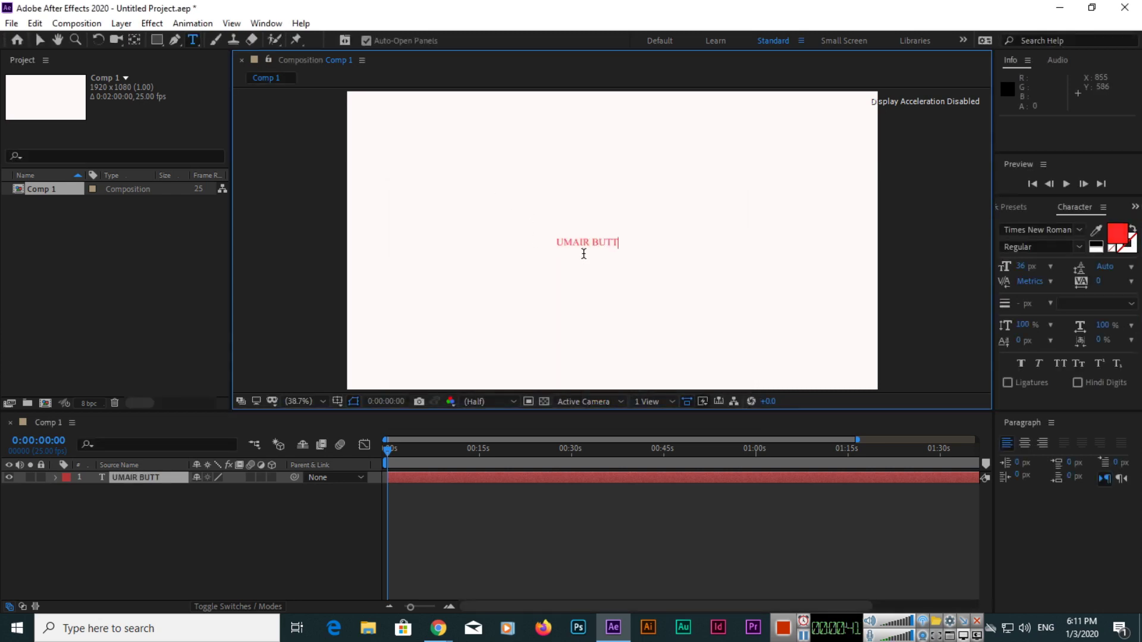
{"action": "left_click", "coordinate": [40, 40]}
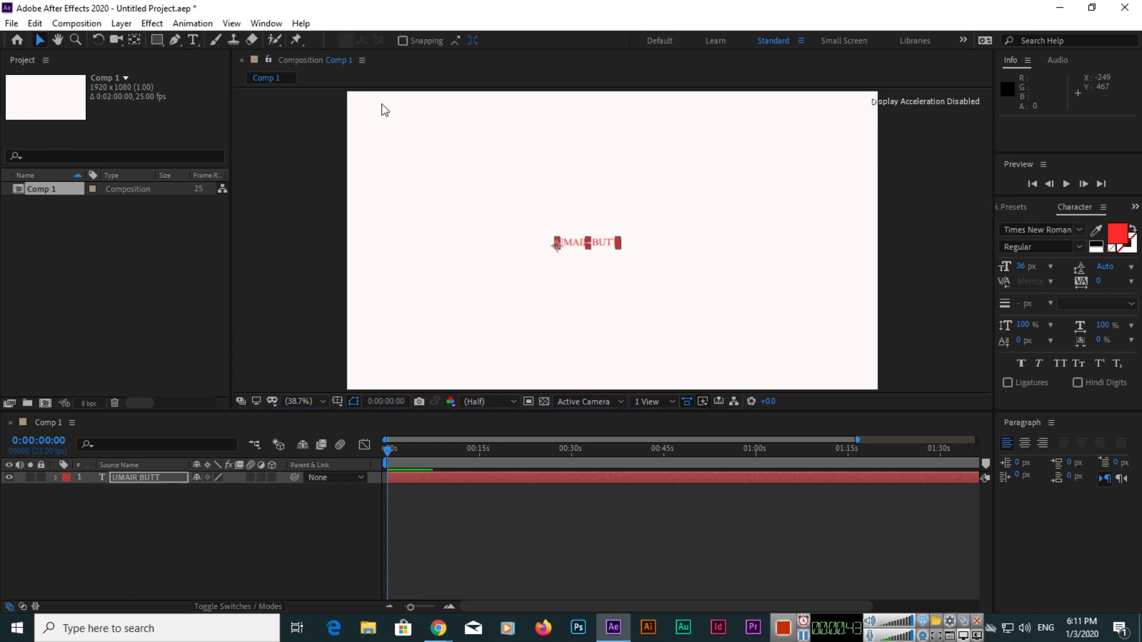
{"action": "left_click", "coordinate": [1023, 268]}
{"action": "type", "text": "60"}
{"action": "left_click_drag", "start_coordinate": [1029, 270], "coordinate": [1111, 270]}
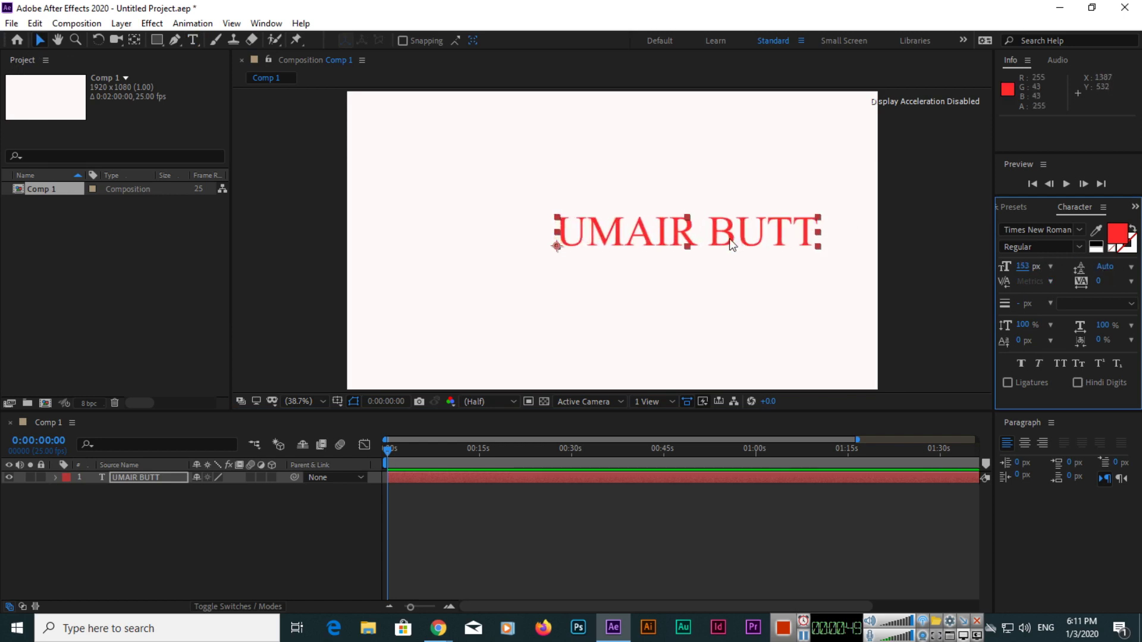
{"action": "left_click_drag", "start_coordinate": [731, 244], "coordinate": [627, 198]}
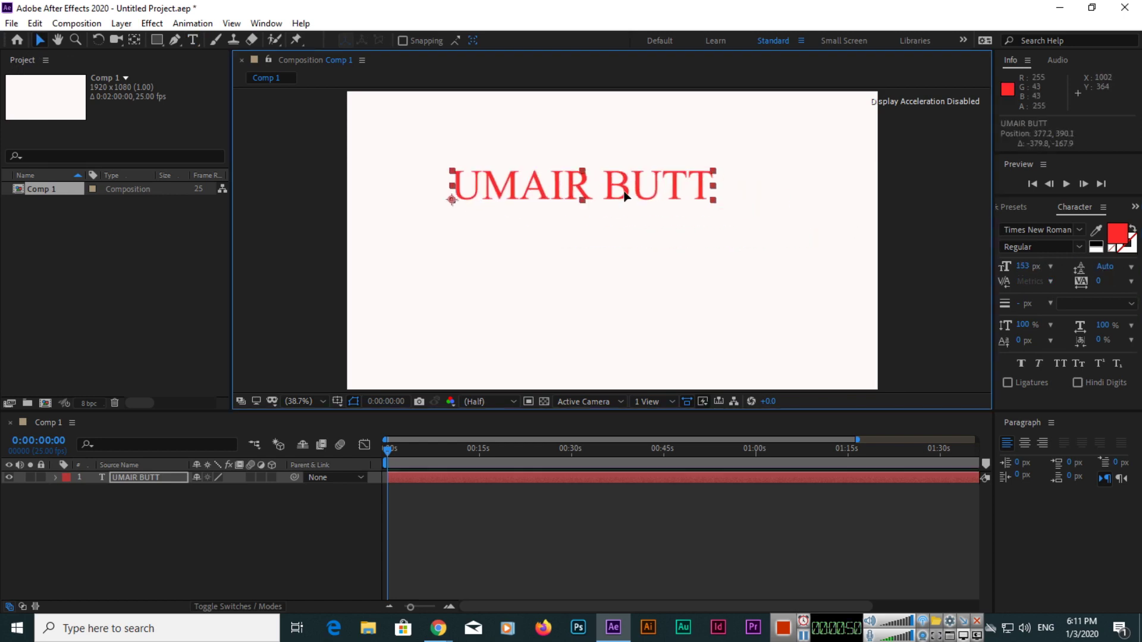
{"action": "left_click", "coordinate": [1077, 230]}
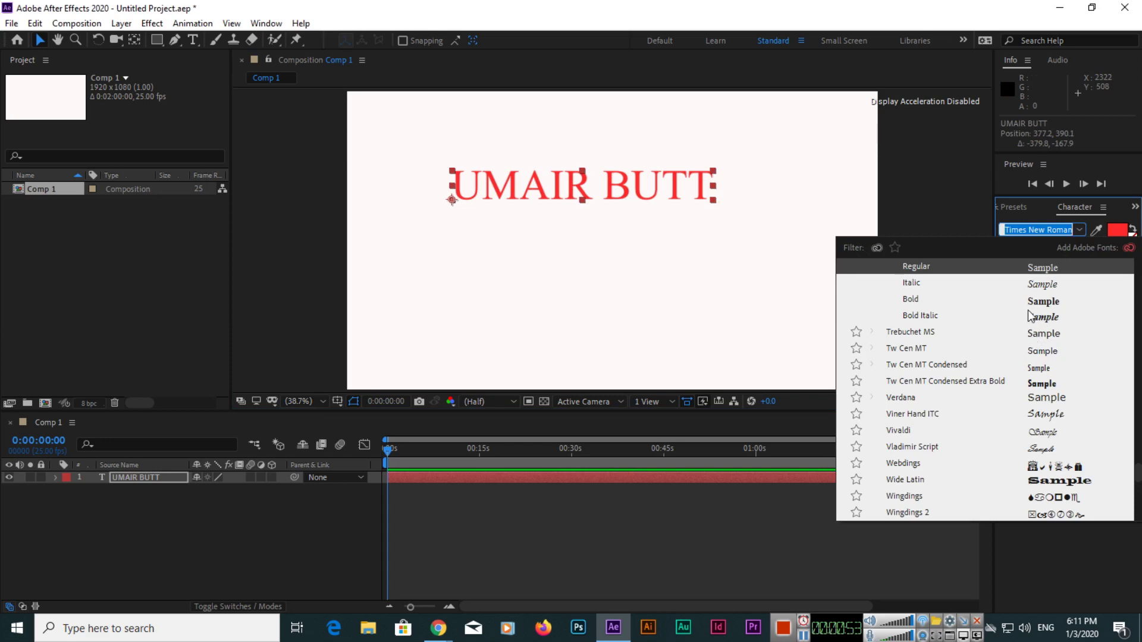
- Browse the font list and apply Rockwell Extra Bold to the title
{"action": "scroll", "coordinate": [1028, 351], "scroll_direction": "down", "scroll_amount": 1}
{"action": "scroll", "coordinate": [1011, 399], "scroll_direction": "down", "scroll_amount": 3}
{"action": "scroll", "coordinate": [1010, 399], "scroll_direction": "down", "scroll_amount": 5}
{"action": "scroll", "coordinate": [1009, 394], "scroll_direction": "up", "scroll_amount": 5}
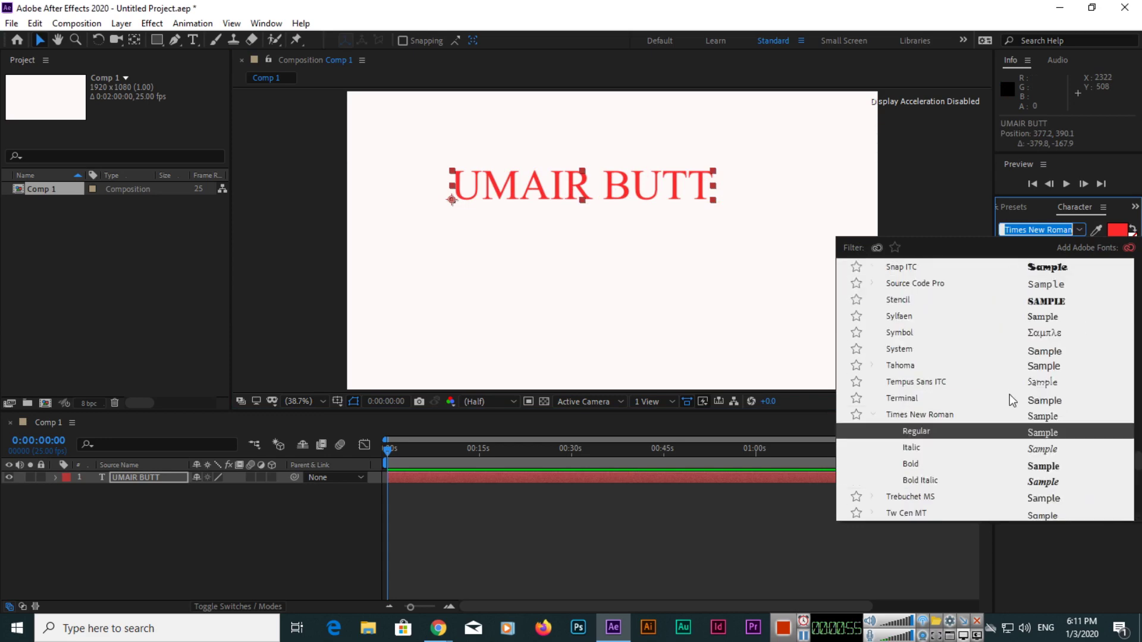
{"action": "scroll", "coordinate": [1008, 394], "scroll_direction": "up", "scroll_amount": 5}
{"action": "scroll", "coordinate": [1009, 395], "scroll_direction": "up", "scroll_amount": 5}
{"action": "scroll", "coordinate": [1008, 394], "scroll_direction": "down", "scroll_amount": 2}
{"action": "scroll", "coordinate": [1008, 394], "scroll_direction": "down", "scroll_amount": 5}
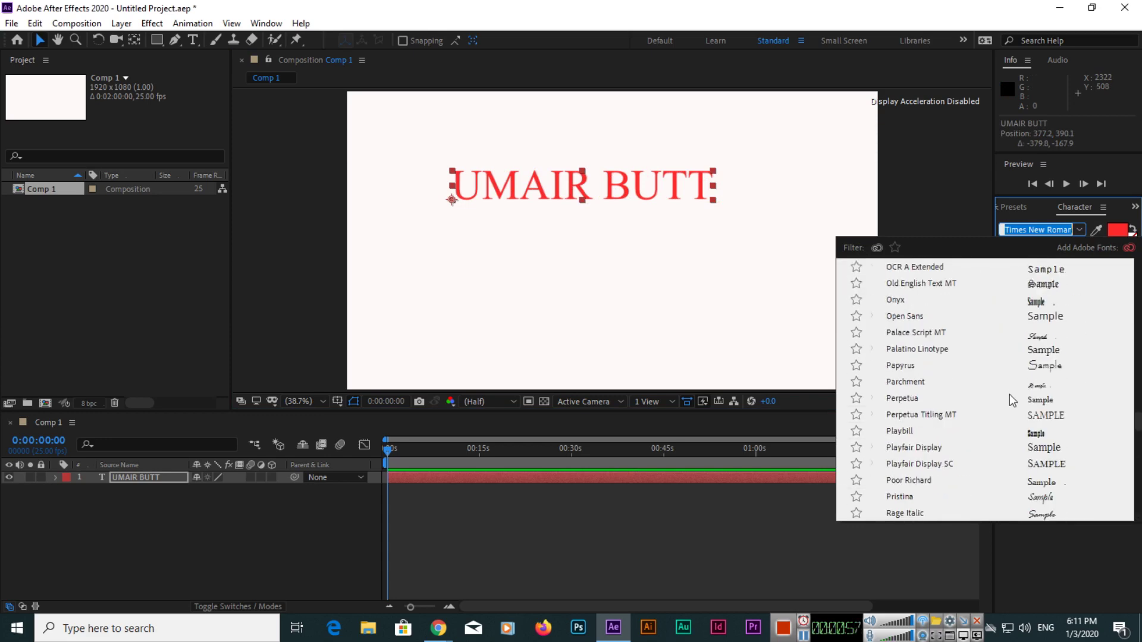
{"action": "scroll", "coordinate": [1009, 395], "scroll_direction": "down", "scroll_amount": 5}
{"action": "scroll", "coordinate": [1008, 394], "scroll_direction": "up", "scroll_amount": 5}
{"action": "scroll", "coordinate": [1010, 411], "scroll_direction": "down", "scroll_amount": 5}
{"action": "left_click", "coordinate": [951, 415]}
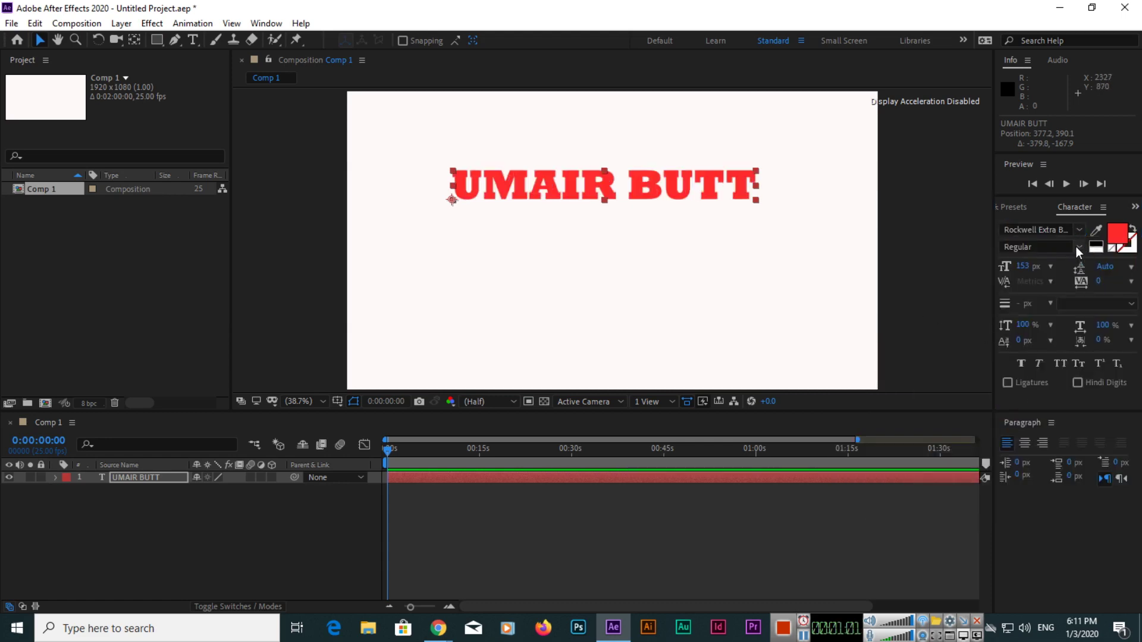
- Compare Ravie with bold Rockwell Condensed, settle on Ravie, and move the title up-left
{"action": "left_click", "coordinate": [1080, 229]}
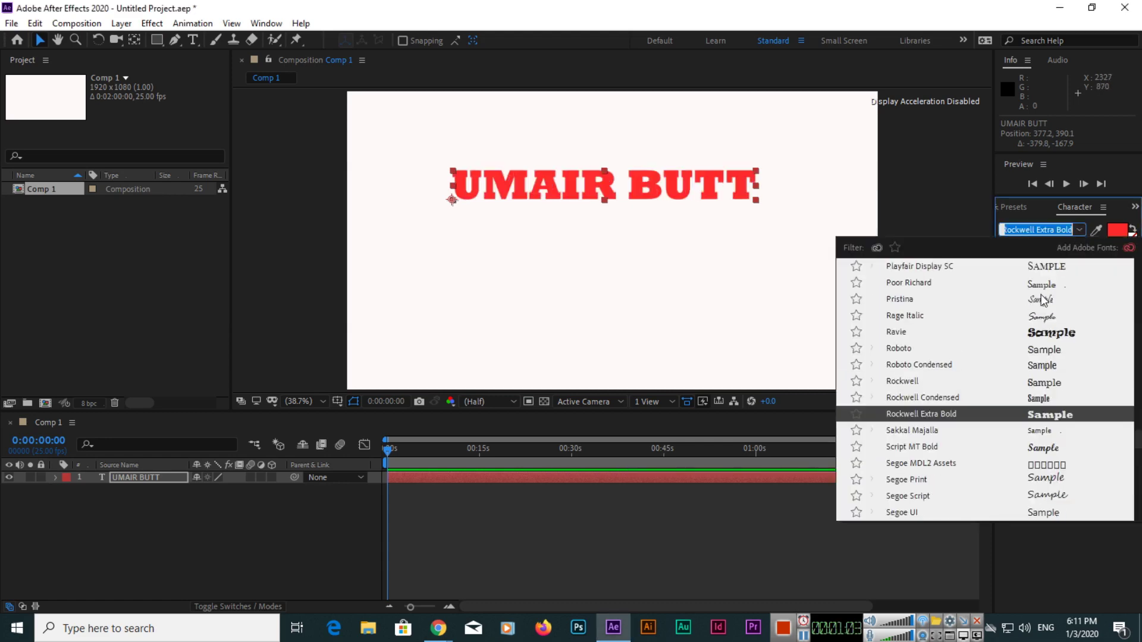
{"action": "left_click", "coordinate": [1041, 332]}
{"action": "left_click", "coordinate": [1078, 248]}
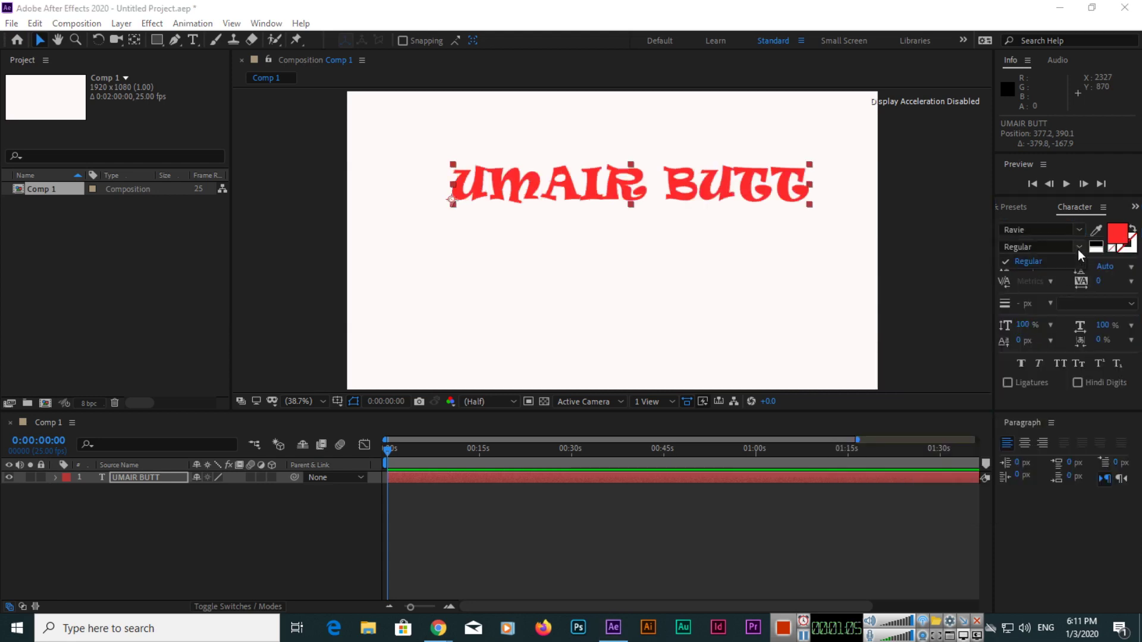
{"action": "left_click", "coordinate": [1077, 231]}
{"action": "left_click", "coordinate": [1034, 332]}
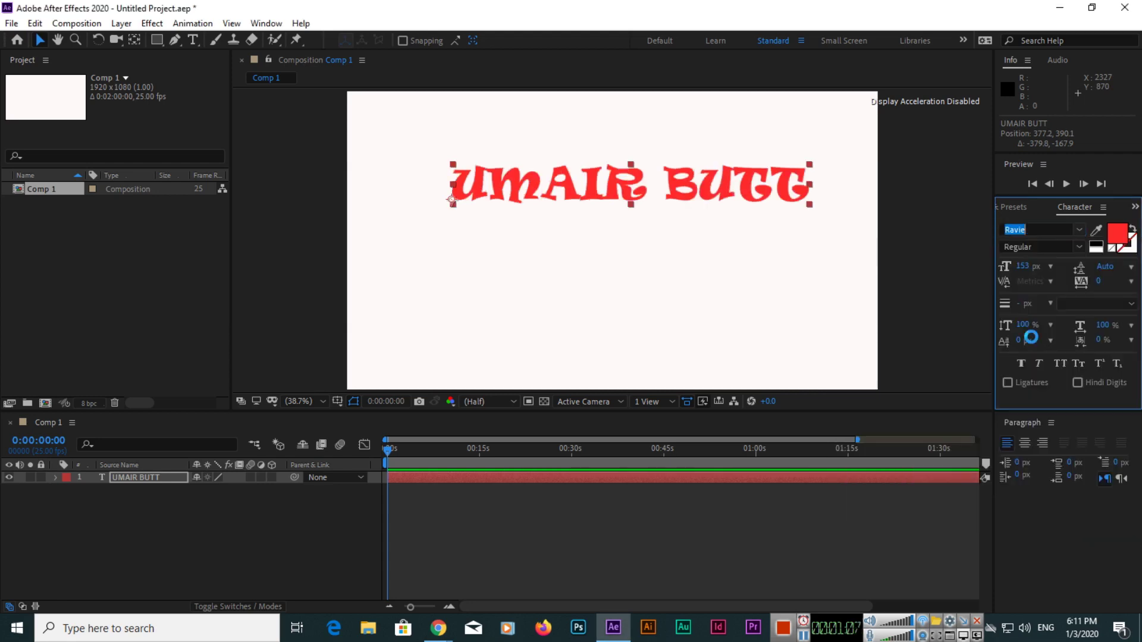
{"action": "left_click", "coordinate": [1079, 247]}
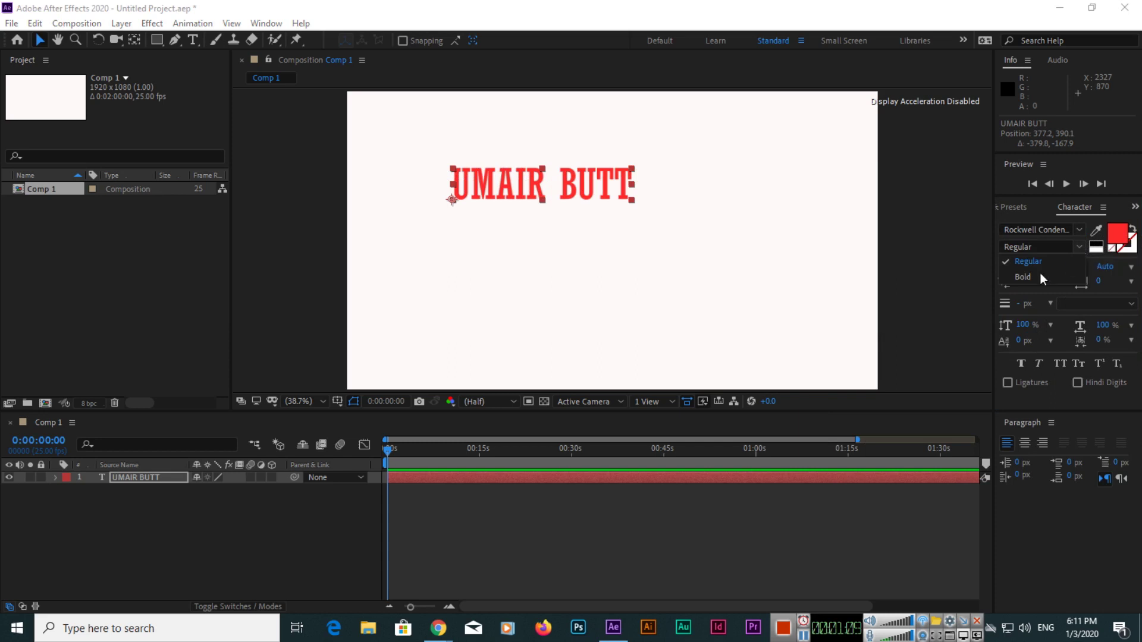
{"action": "left_click", "coordinate": [1029, 275]}
{"action": "left_click", "coordinate": [1078, 232]}
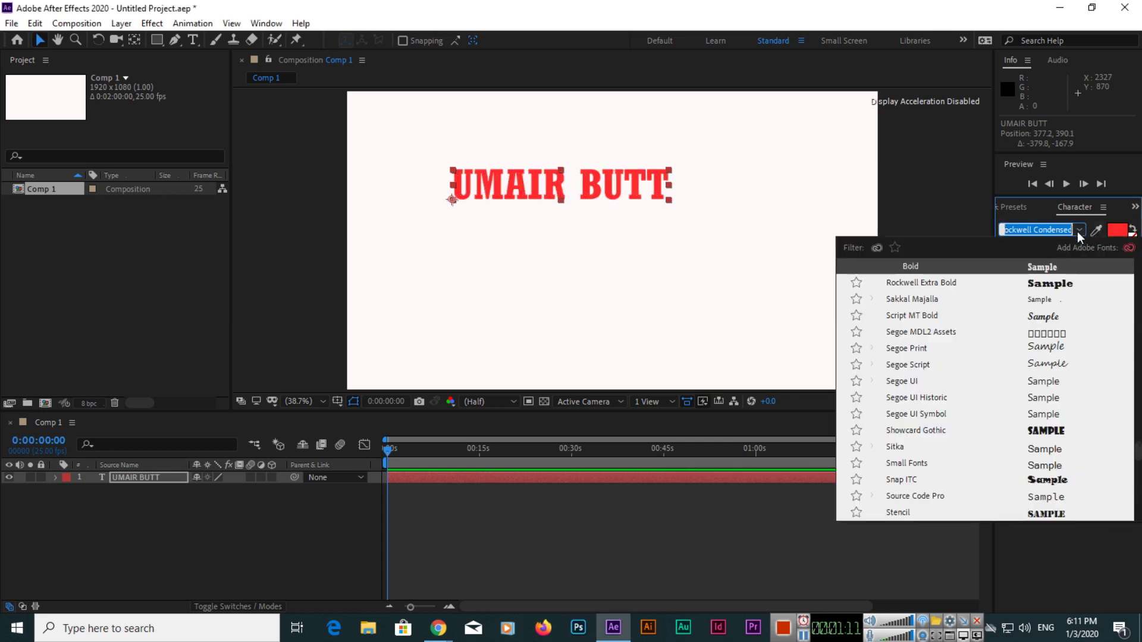
{"action": "left_click", "coordinate": [1002, 310]}
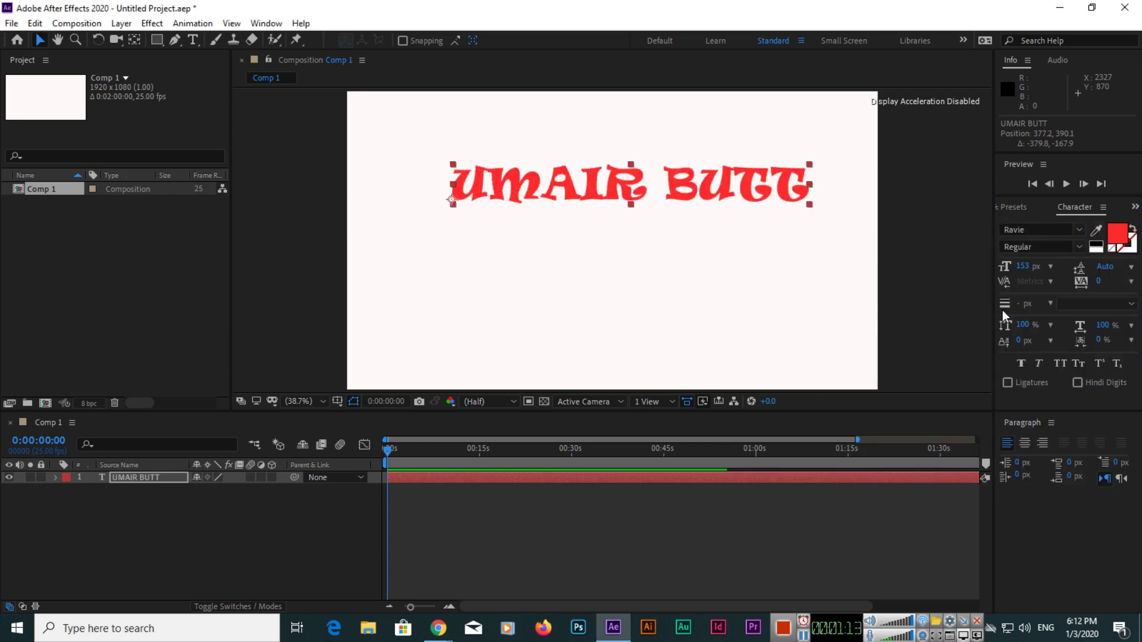
{"action": "mouse_move", "coordinate": [686, 192]}
{"action": "left_mouse_down"}
{"action": "mouse_move", "coordinate": [643, 184]}
{"action": "mouse_move", "coordinate": [655, 173]}
{"action": "left_mouse_up"}
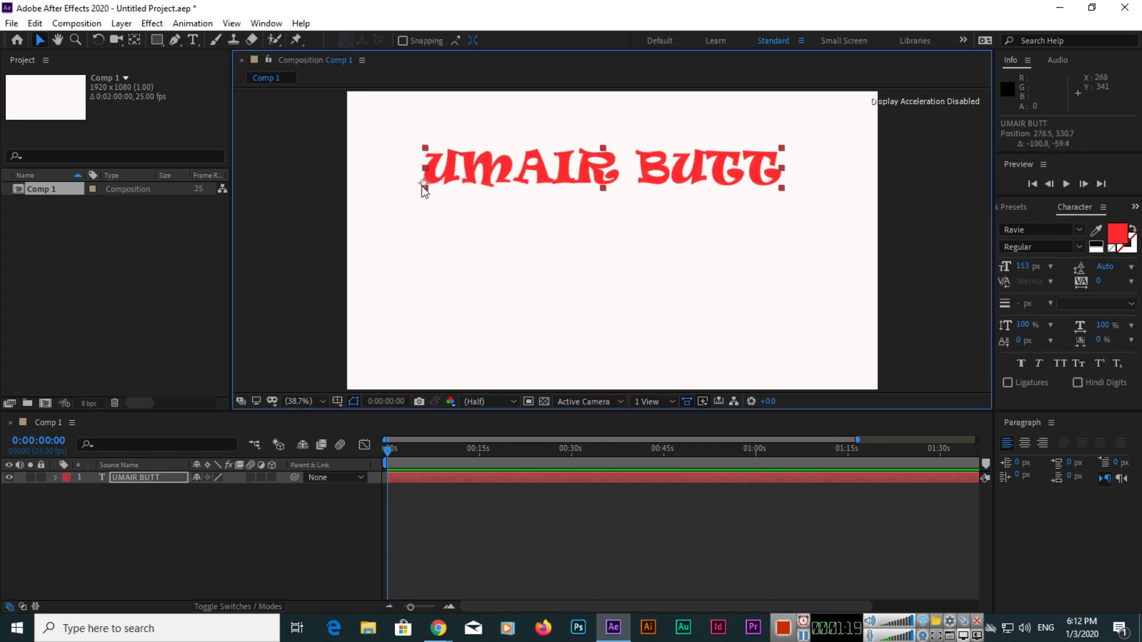
{"action": "right_click", "coordinate": [469, 162]}
{"action": "mouse_move", "coordinate": [513, 234]}
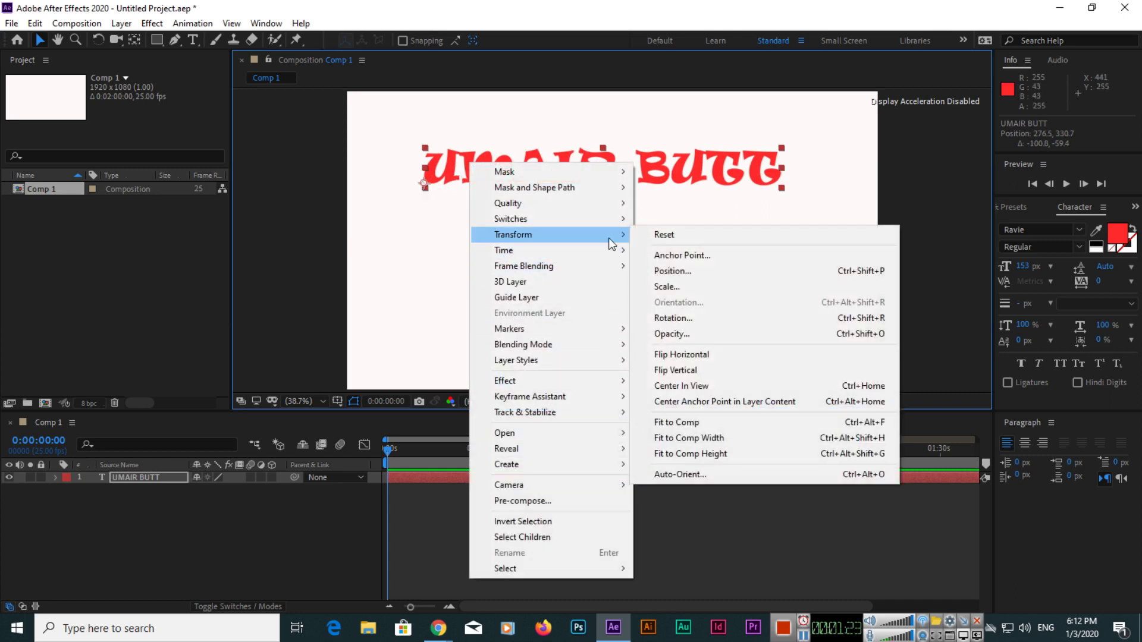
- Centre the title's anchor point in its text and nudge the title slightly down
{"action": "left_click", "coordinate": [740, 406]}
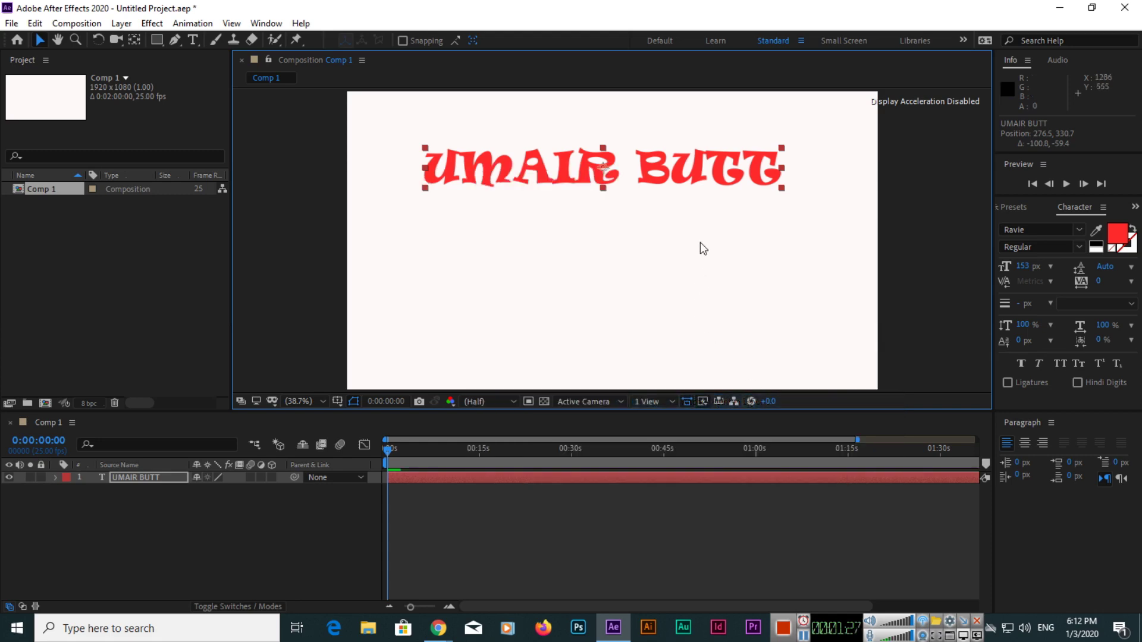
{"action": "left_click_drag", "start_coordinate": [658, 176], "coordinate": [652, 198]}
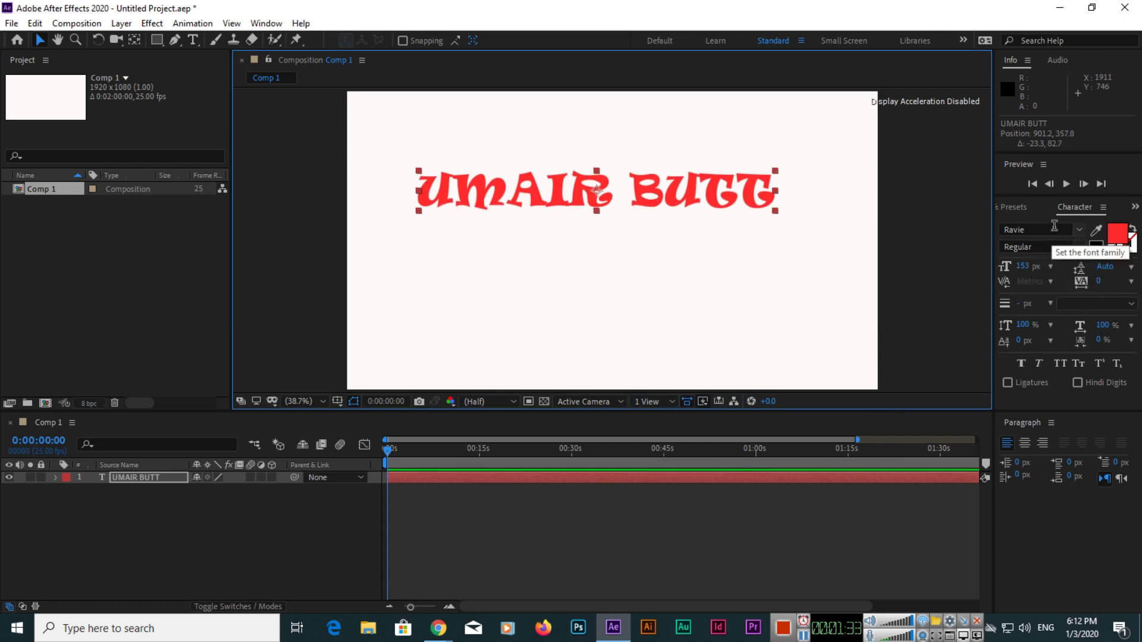
{"action": "left_click", "coordinate": [1132, 250]}
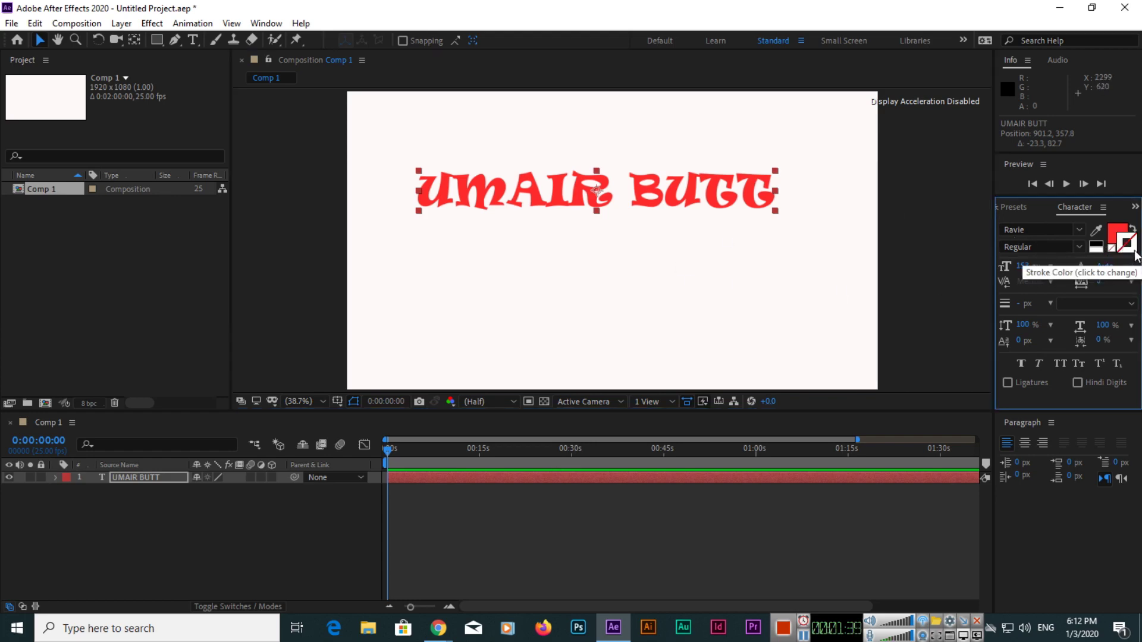
- Give the title a pure blue stroke colour with a 3 px stroke width
{"action": "left_click", "coordinate": [1136, 256]}
{"action": "left_click_drag", "start_coordinate": [599, 282], "coordinate": [600, 304]}
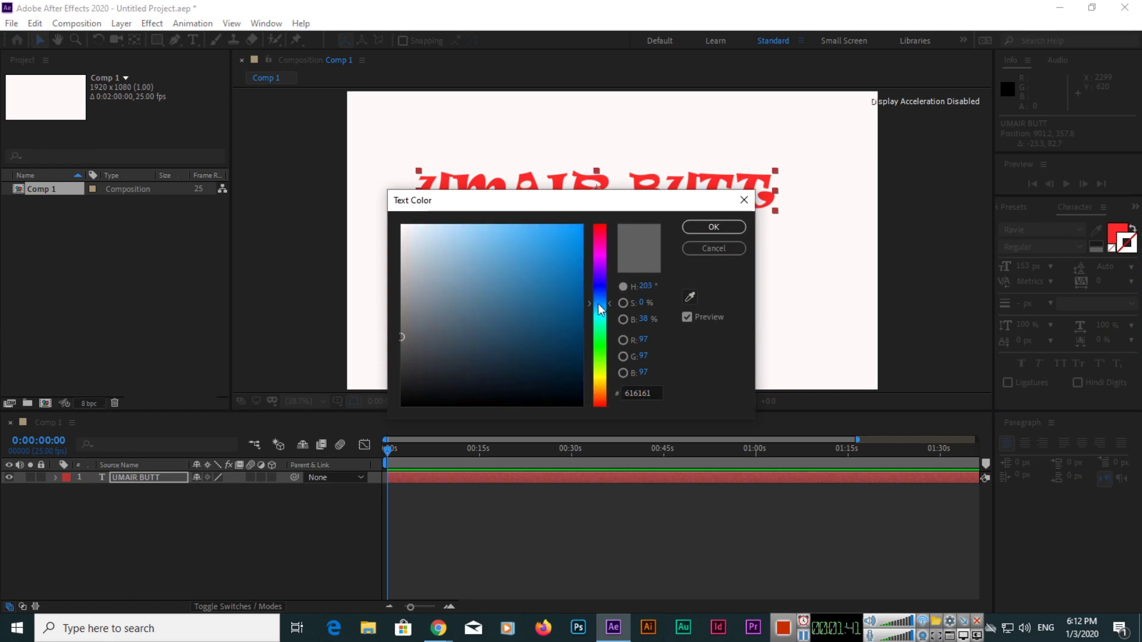
{"action": "left_click_drag", "start_coordinate": [561, 250], "coordinate": [583, 225]}
{"action": "left_click", "coordinate": [704, 229]}
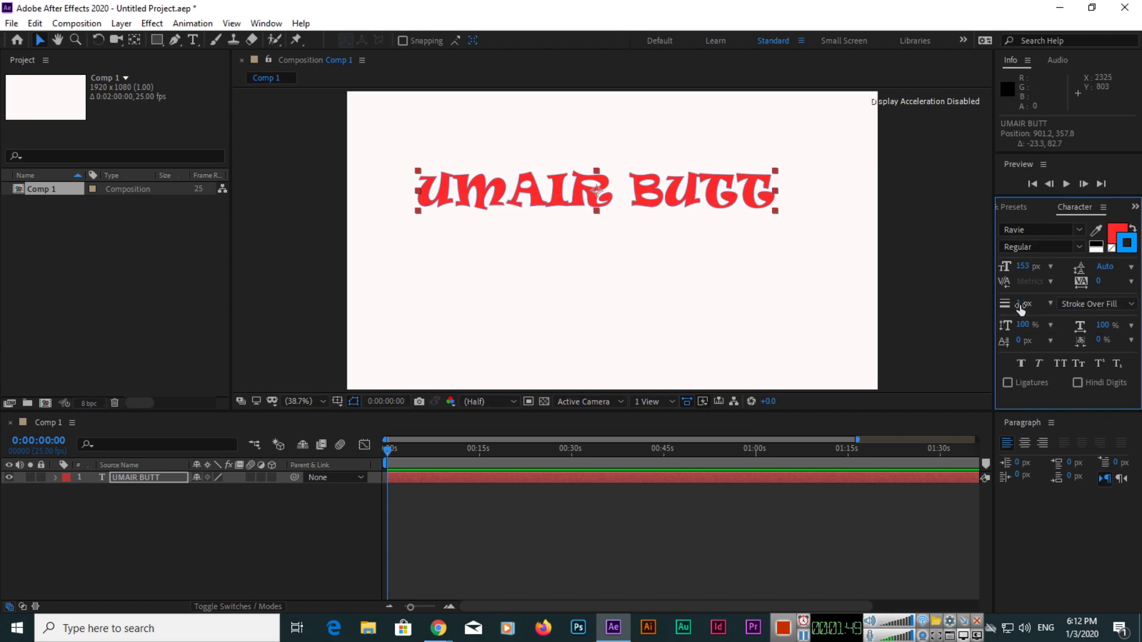
{"action": "left_click_drag", "start_coordinate": [1020, 308], "coordinate": [1033, 307]}
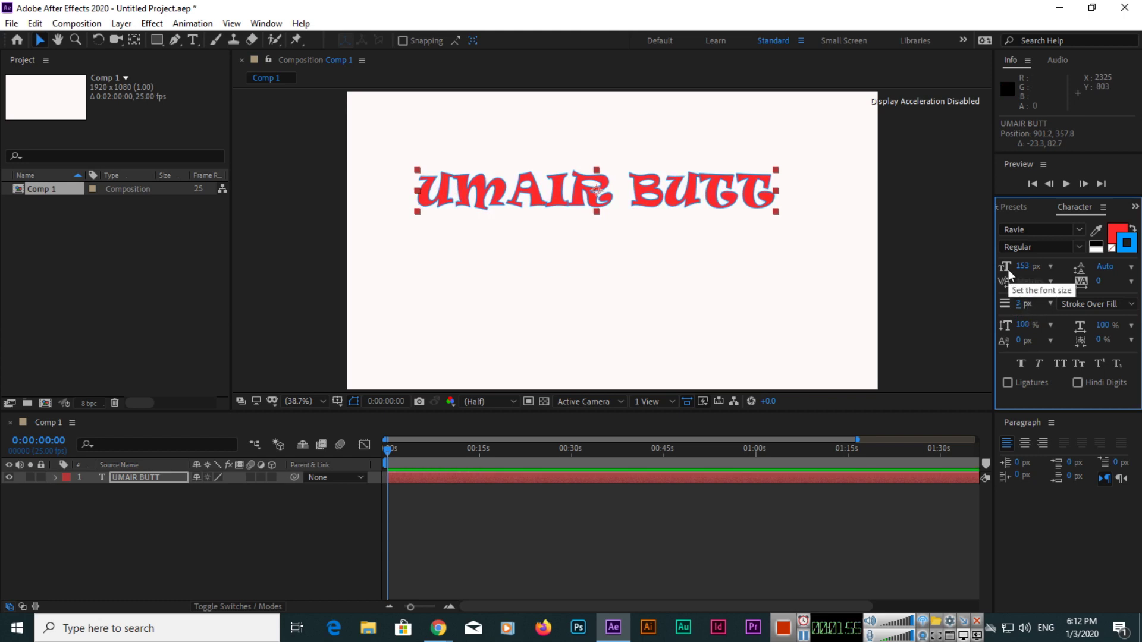
{"action": "left_click", "coordinate": [1106, 267]}
{"action": "left_click", "coordinate": [804, 636]}
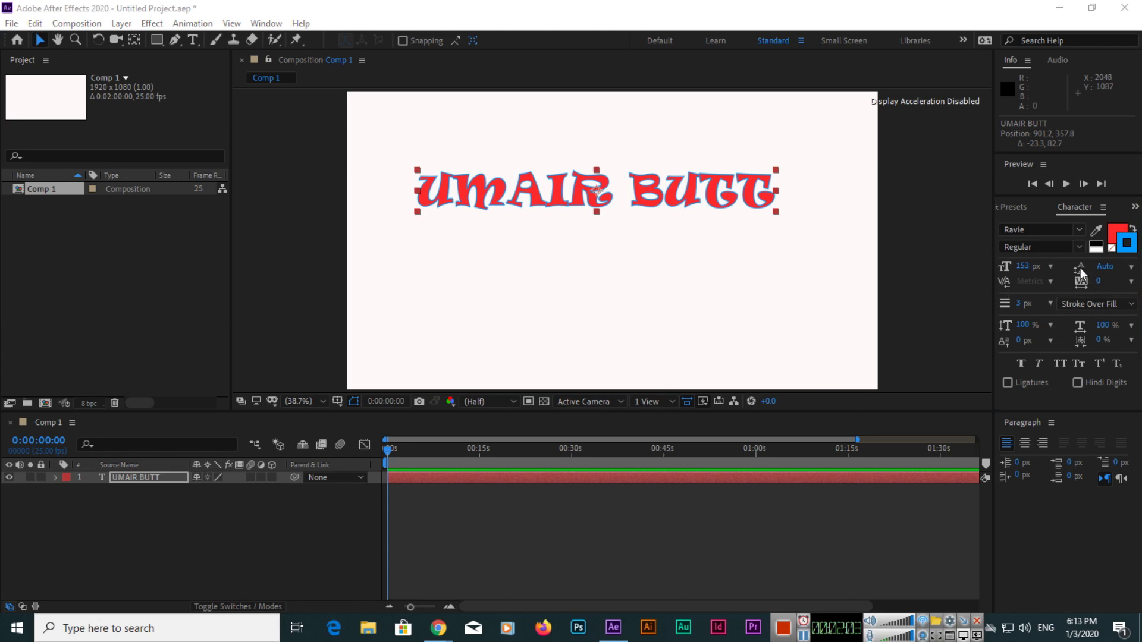
{"action": "left_click", "coordinate": [1130, 268]}
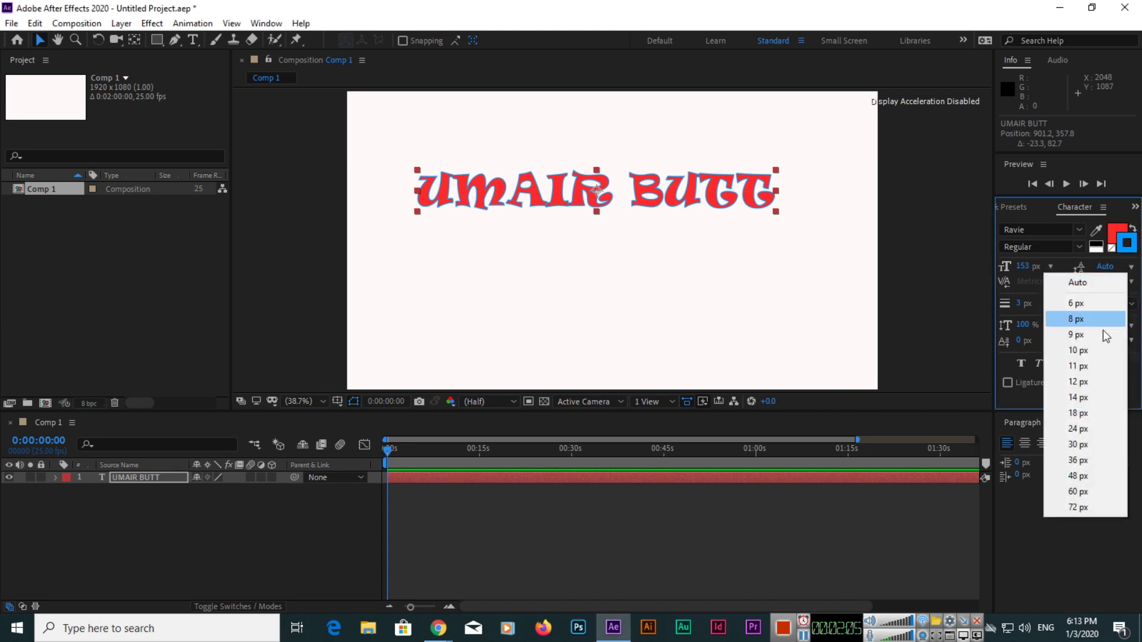
{"action": "left_click", "coordinate": [1106, 383]}
{"action": "left_click", "coordinate": [1130, 267]}
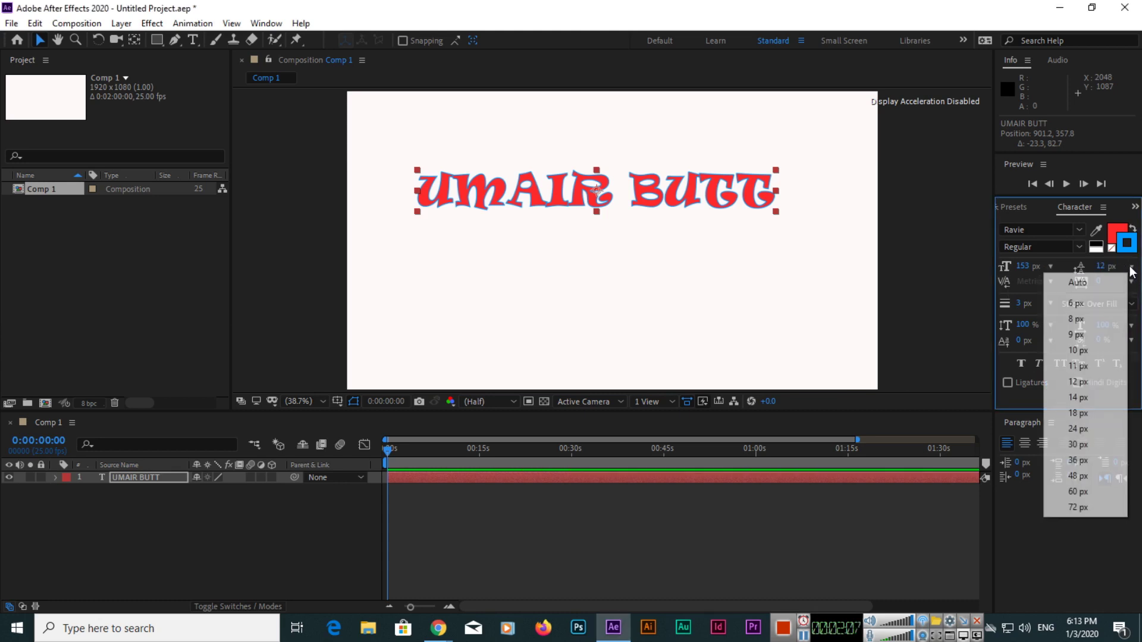
{"action": "left_click", "coordinate": [1106, 491]}
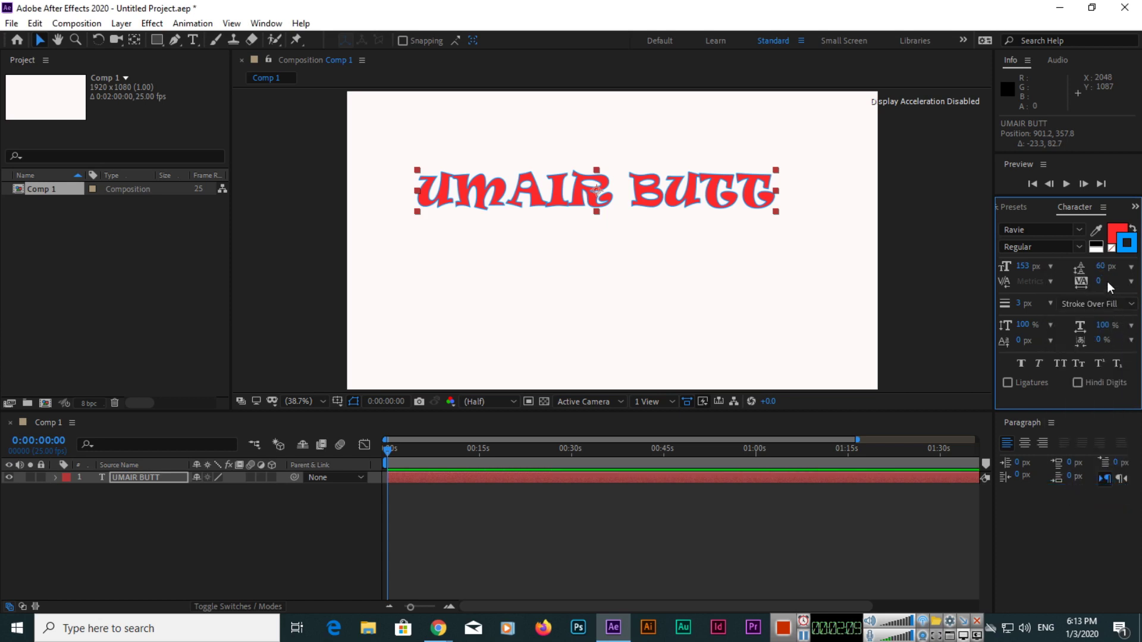
{"action": "left_click_drag", "start_coordinate": [1106, 269], "coordinate": [1081, 271]}
{"action": "left_click", "coordinate": [1130, 281]}
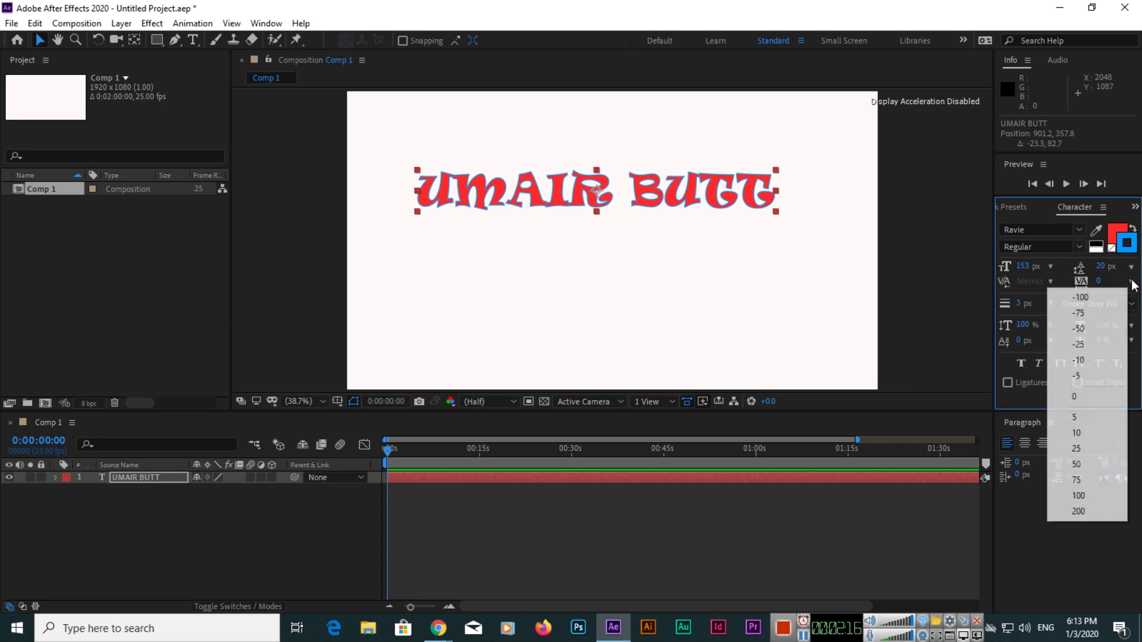
{"action": "left_click", "coordinate": [1074, 450]}
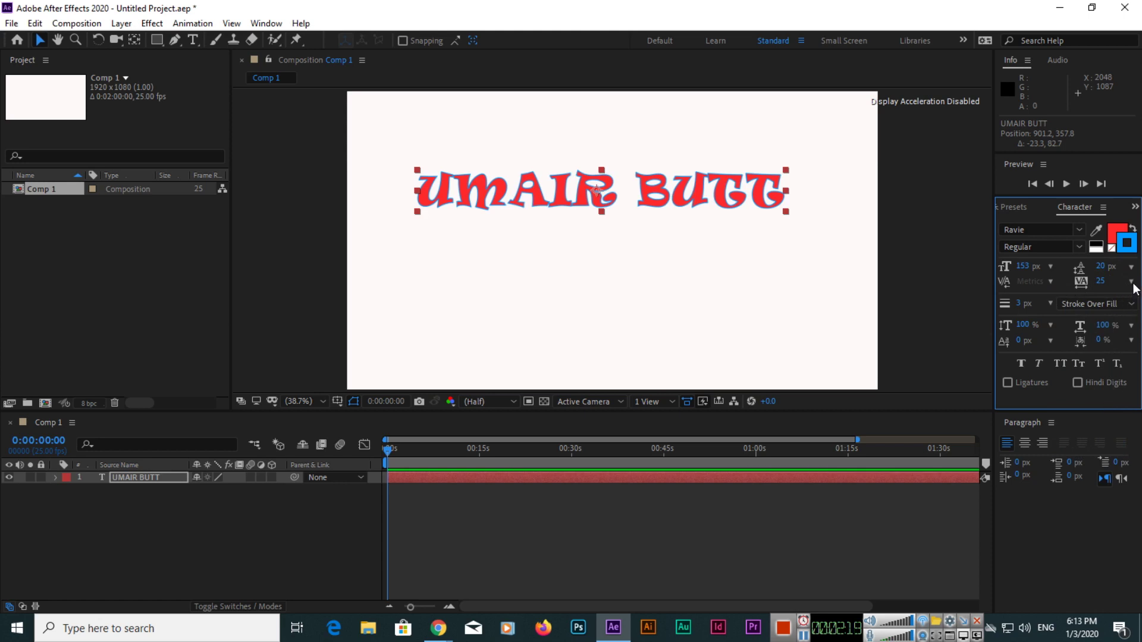
{"action": "left_click", "coordinate": [1130, 281]}
{"action": "left_click", "coordinate": [1088, 451]}
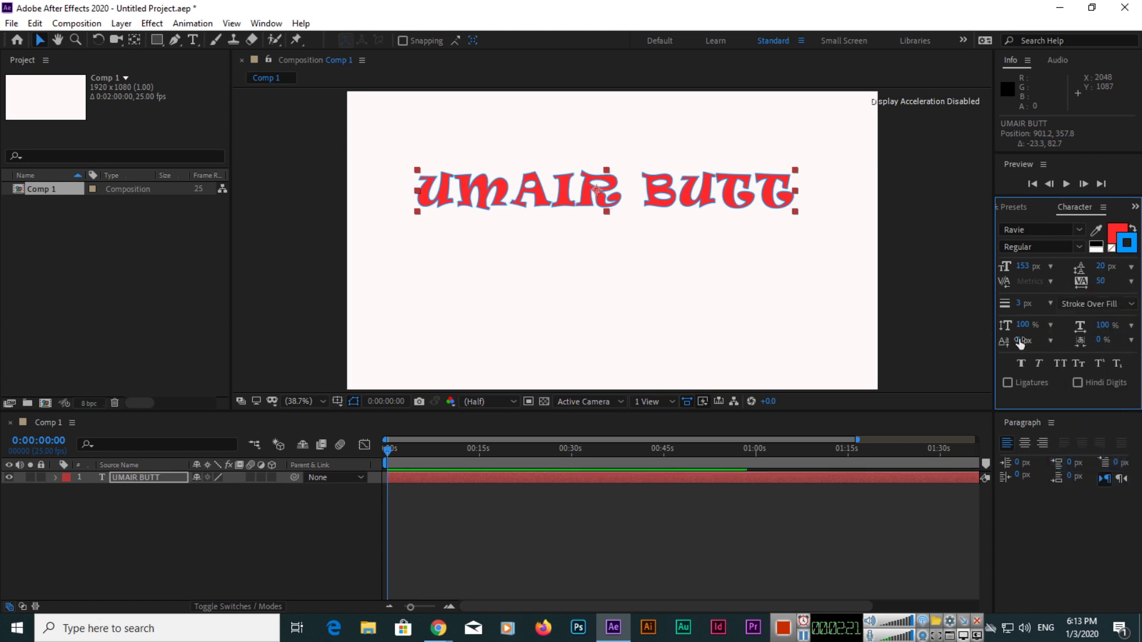
{"action": "left_click", "coordinate": [1130, 266]}
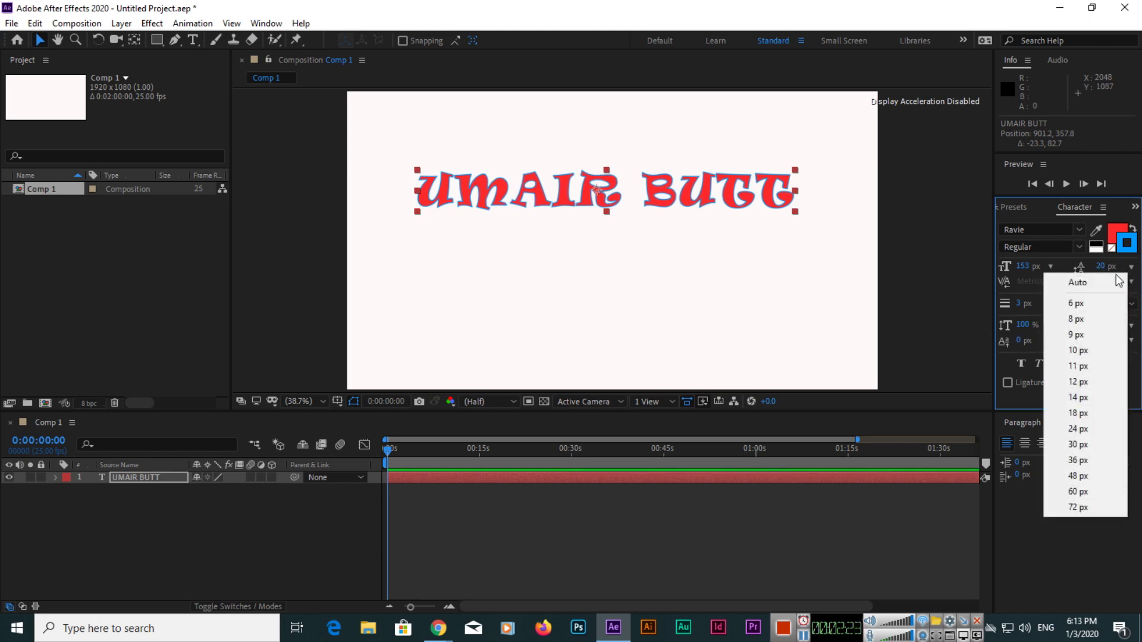
{"action": "left_click", "coordinate": [1112, 282]}
{"action": "left_click", "coordinate": [1130, 282]}
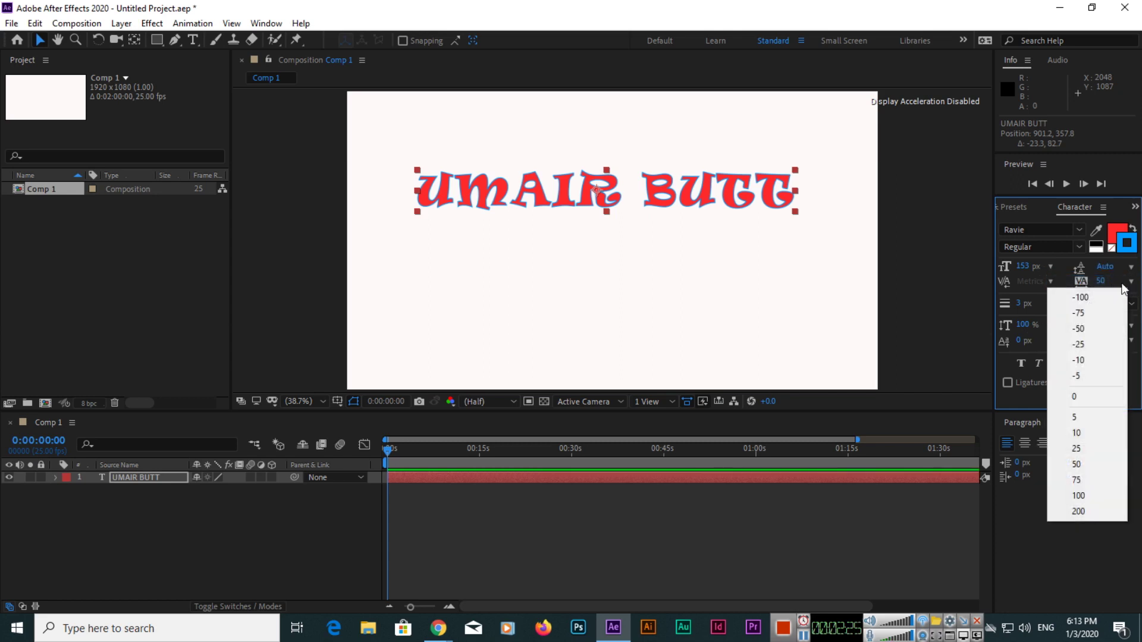
{"action": "left_click", "coordinate": [1081, 390]}
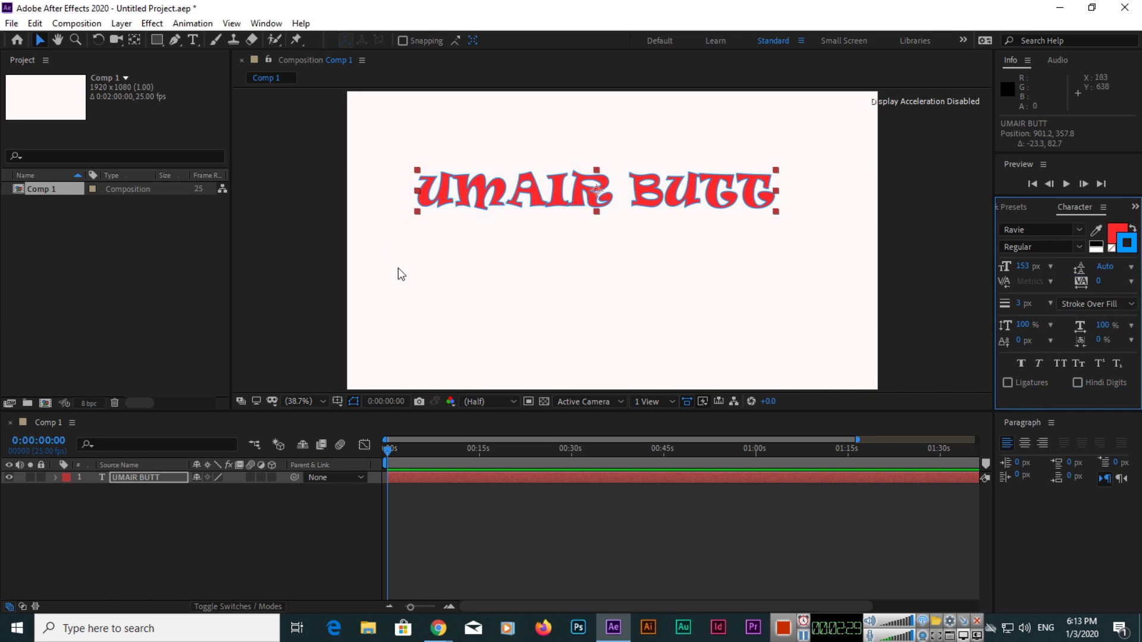
- Add vertical 'umair' text right of the title and move it higher
{"action": "left_click", "coordinate": [188, 42]}
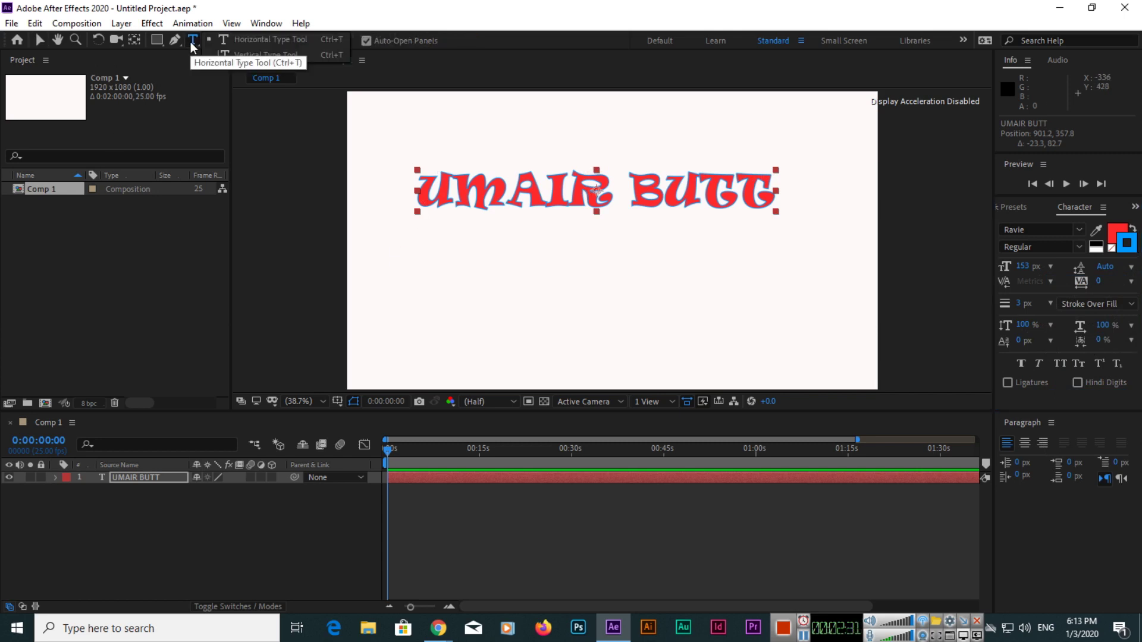
{"action": "left_click", "coordinate": [799, 147]}
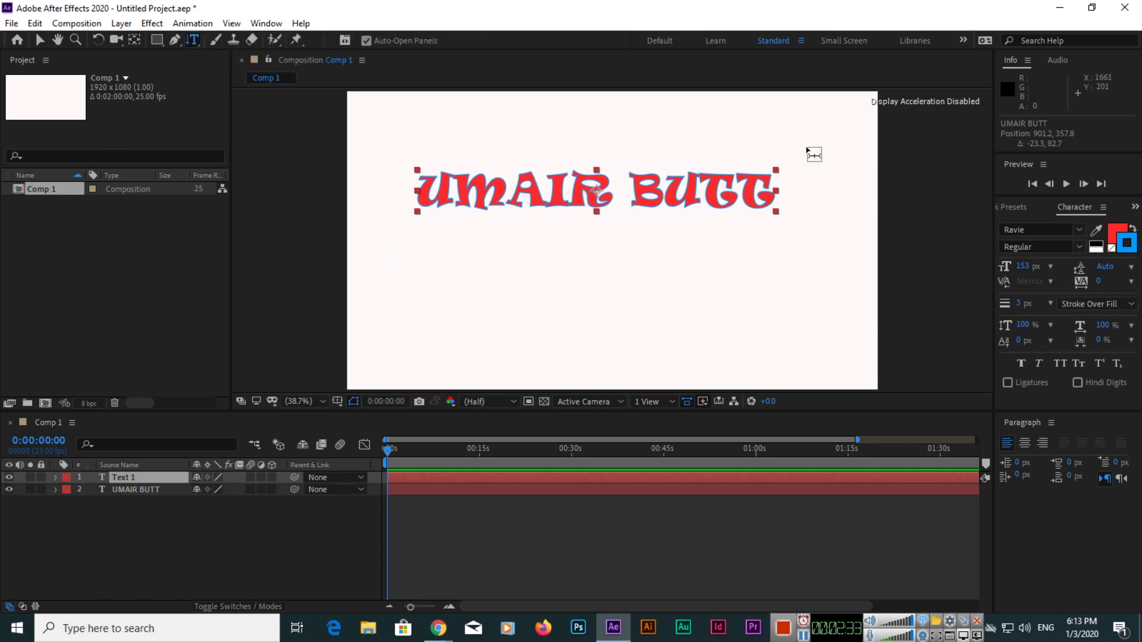
{"action": "type", "text": "u"}
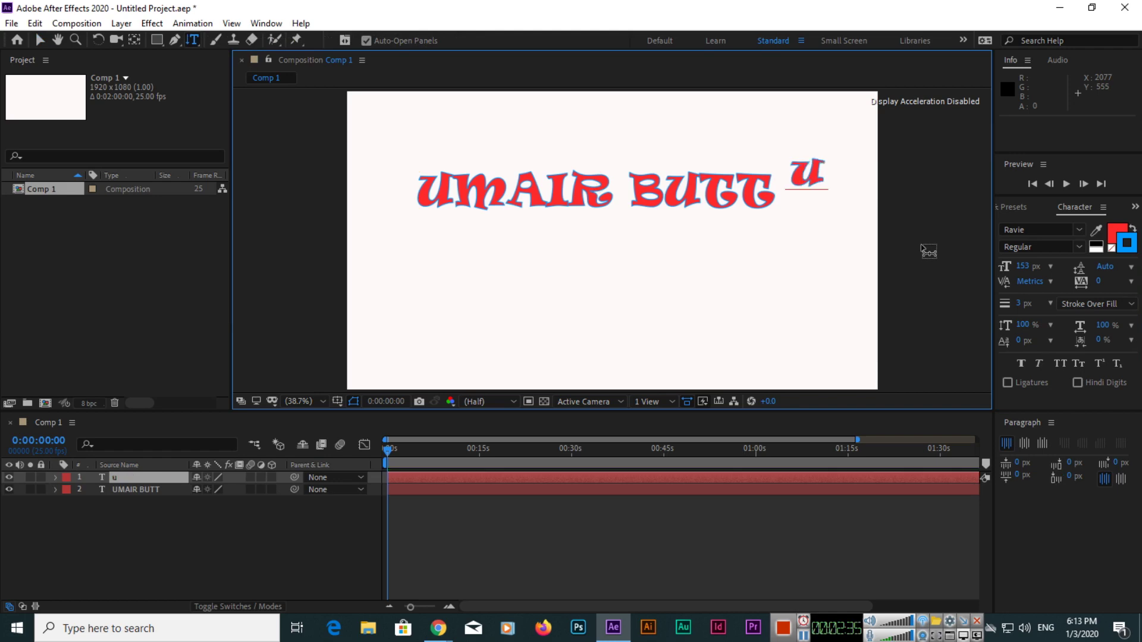
{"action": "type", "text": "mair"}
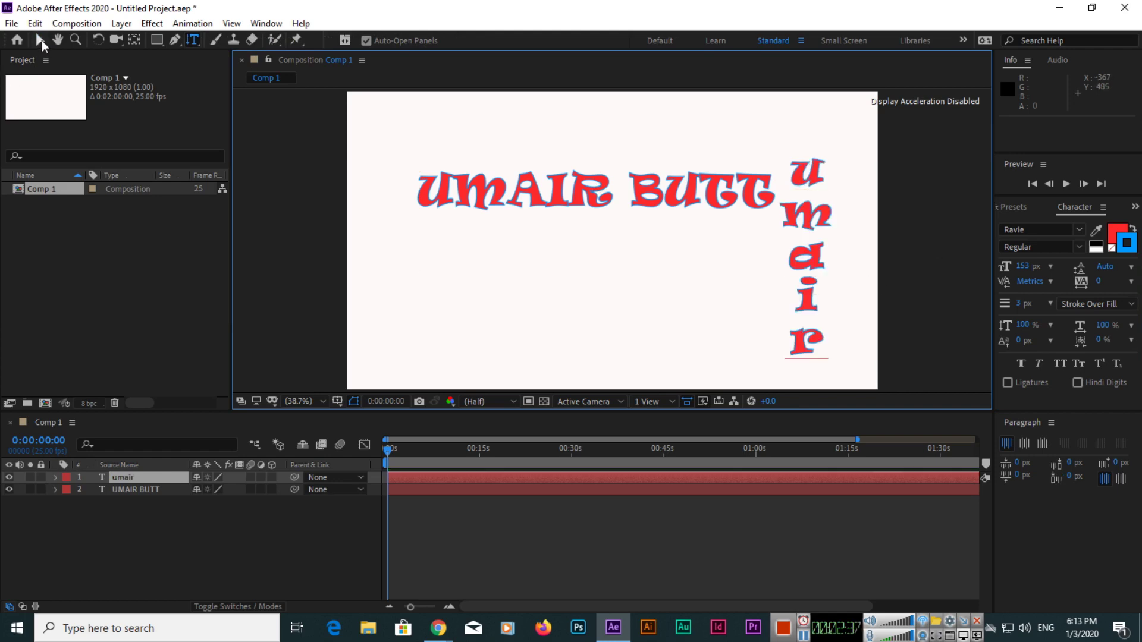
{"action": "left_click", "coordinate": [40, 40]}
{"action": "left_click_drag", "start_coordinate": [815, 250], "coordinate": [812, 236]}
- Make the vertical text All Caps, Faux Bold and Faux Italic
{"action": "left_click", "coordinate": [1059, 364]}
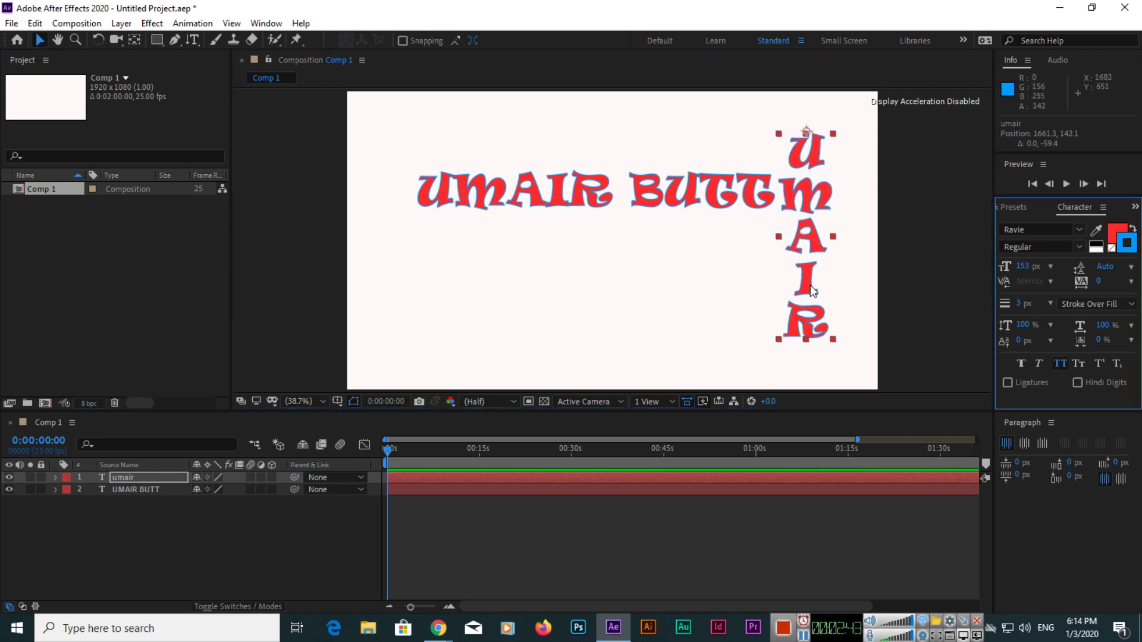
{"action": "left_click", "coordinate": [1022, 366]}
{"action": "left_click", "coordinate": [1038, 364]}
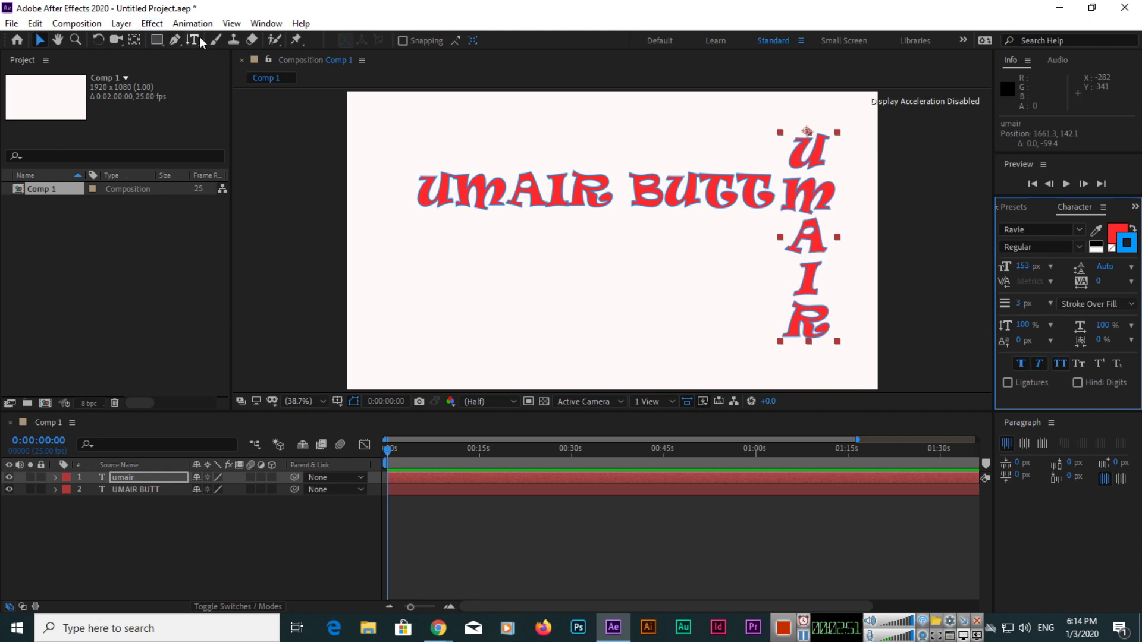
{"action": "left_click_drag", "start_coordinate": [193, 40], "coordinate": [250, 38]}
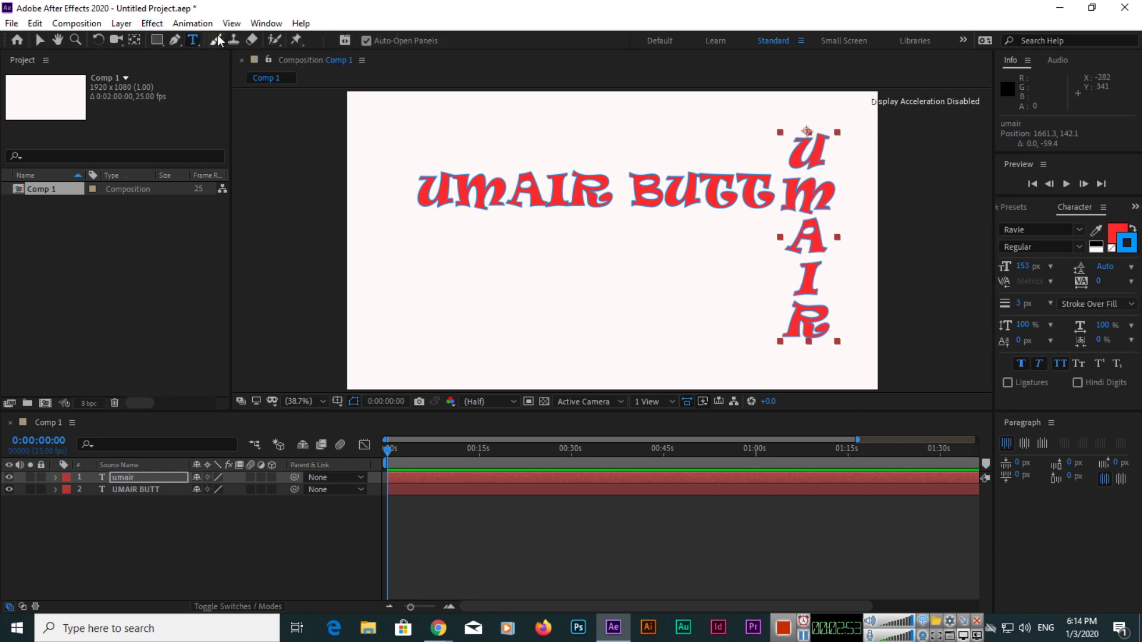
- Type 'H2O' below the title's left side and make the 2 a subscript
{"action": "left_click", "coordinate": [416, 306]}
{"action": "type", "text": "H2"}
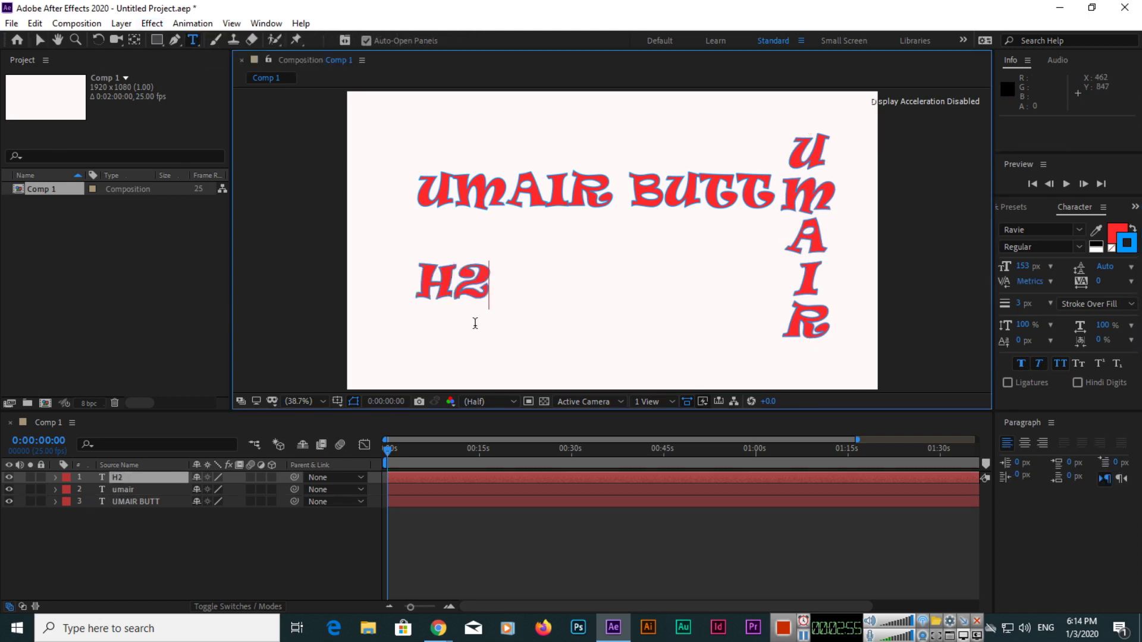
{"action": "type", "text": "0"}
{"action": "key", "text": "Left"}
{"action": "key", "text": "shift+Left"}
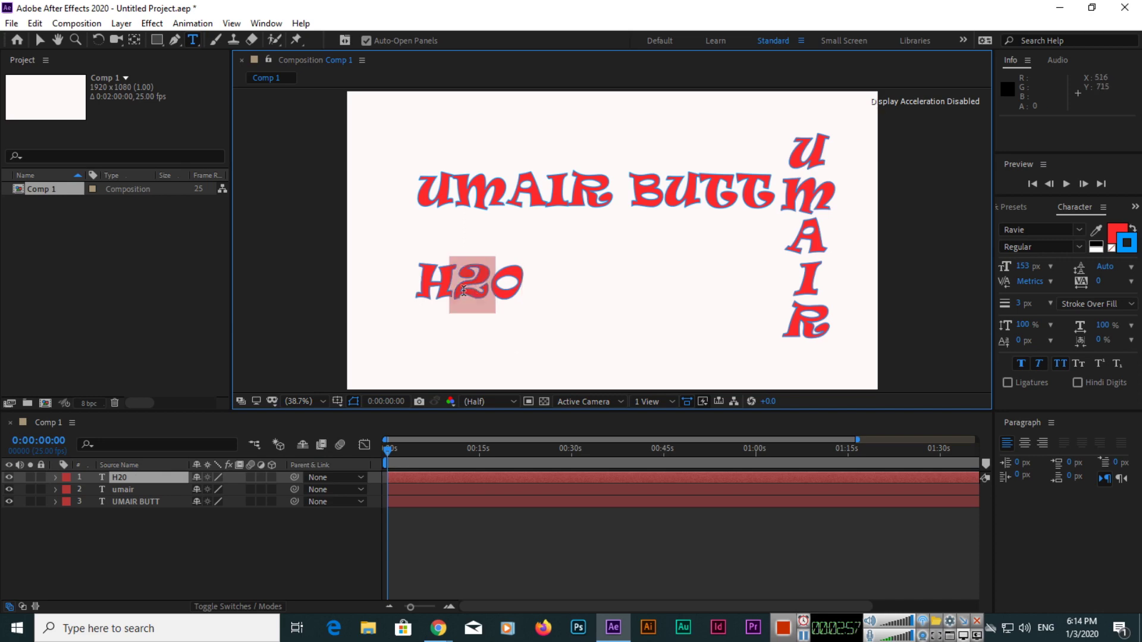
{"action": "left_click", "coordinate": [1098, 365]}
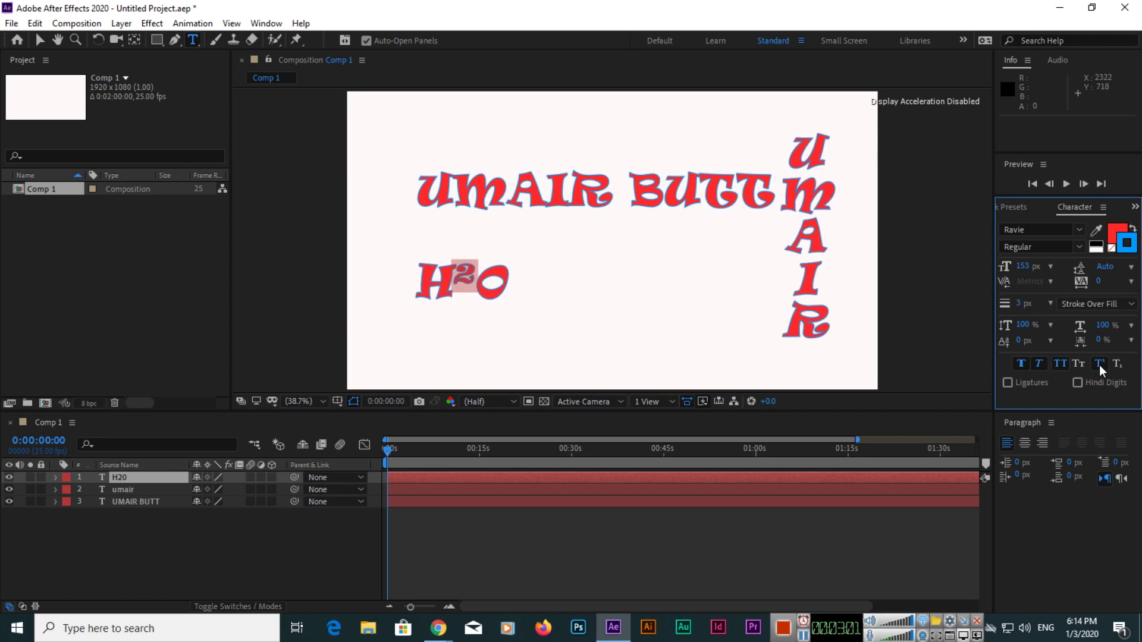
{"action": "left_click", "coordinate": [1117, 366]}
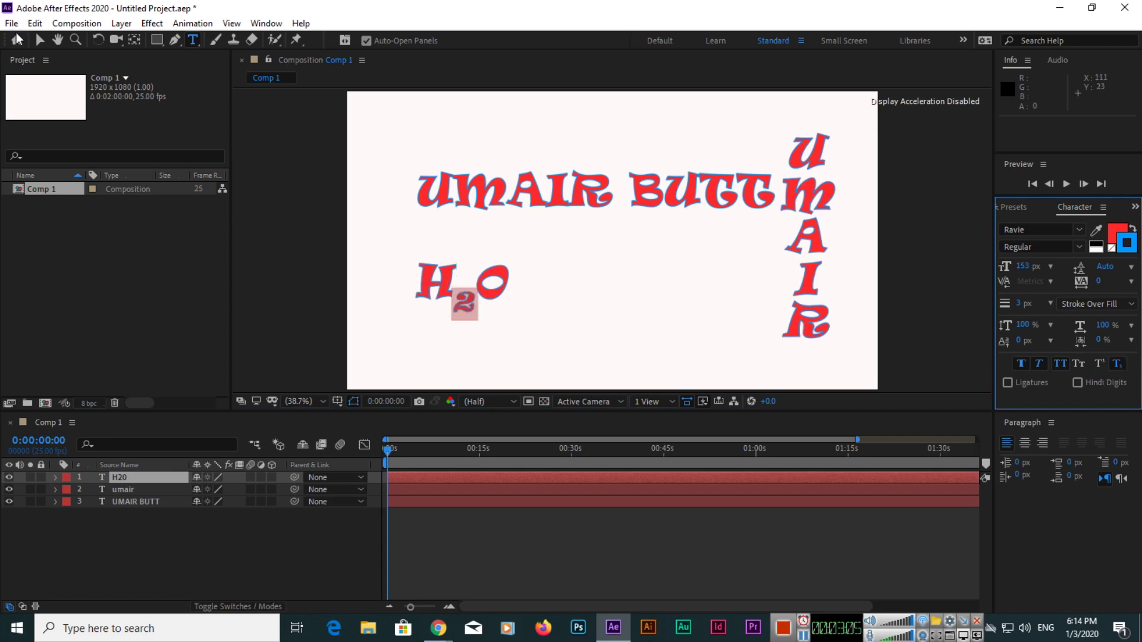
{"action": "left_click", "coordinate": [40, 40]}
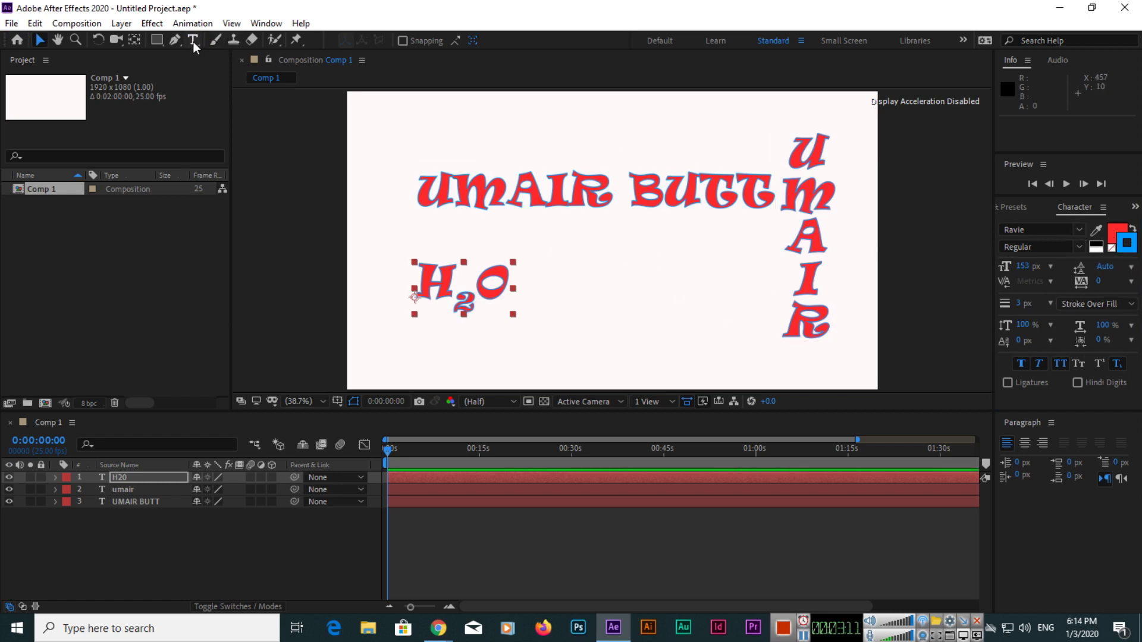
{"action": "mouse_move", "coordinate": [194, 42]}
{"action": "left_mouse_down"}
{"action": "mouse_move", "coordinate": [248, 41]}
{"action": "mouse_move", "coordinate": [248, 52]}
{"action": "left_mouse_up"}
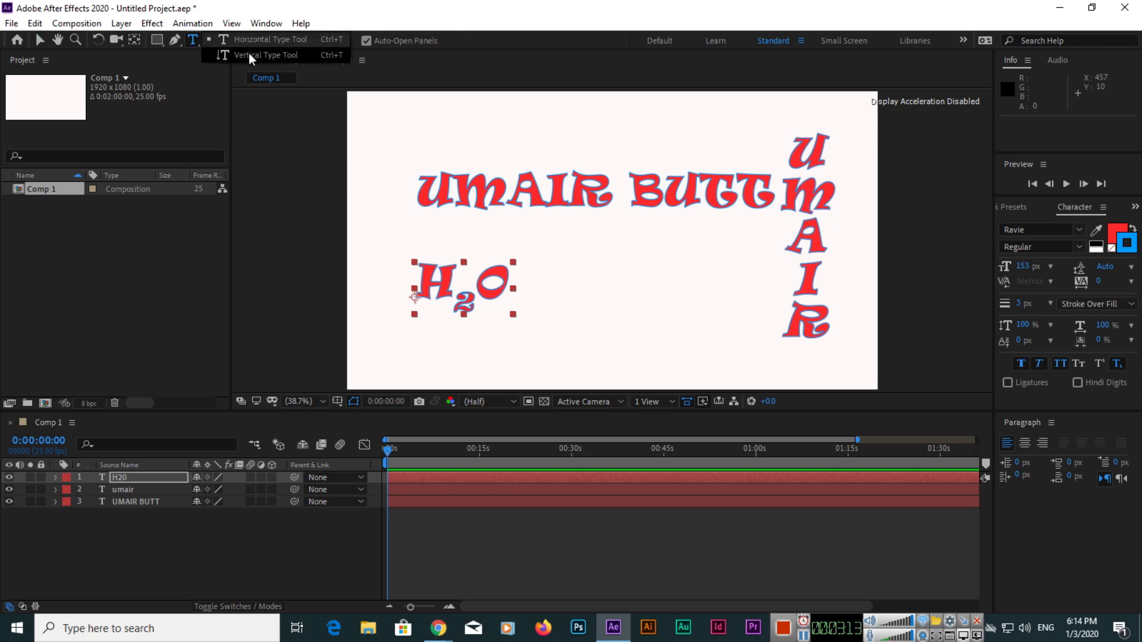